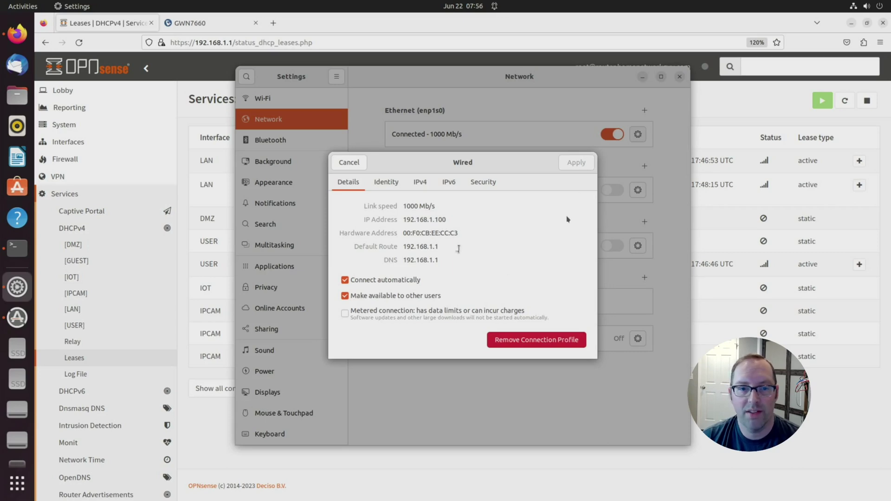
# Step: Cancel the wired connection details dialog in Ubuntu Settings
pyautogui.click(355, 165)
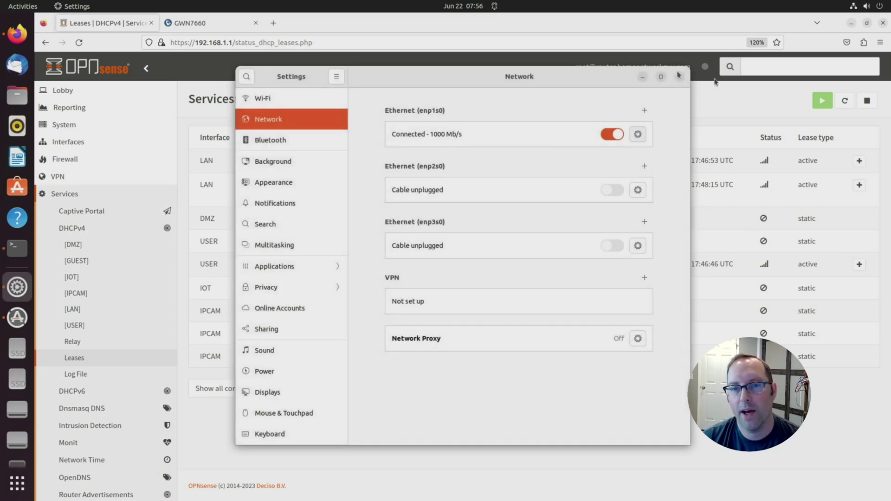
# Step: Close Settings, find the Grandstream lease at 192.168.1.102, and go to the GWN7660 login page
pyautogui.click(680, 78)
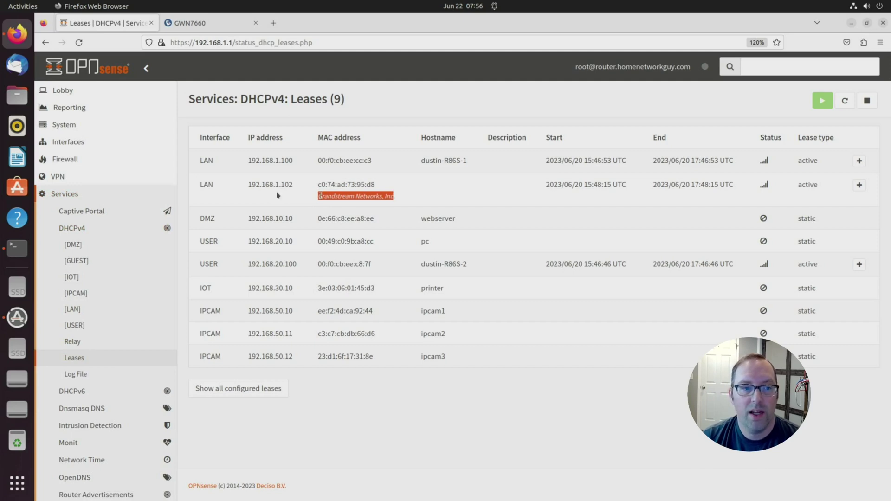
pyautogui.click(254, 182)
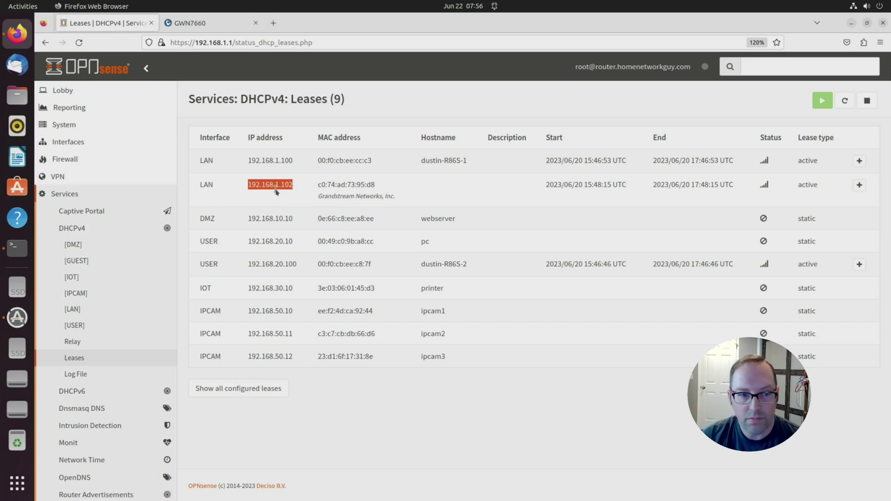
pyautogui.click(207, 26)
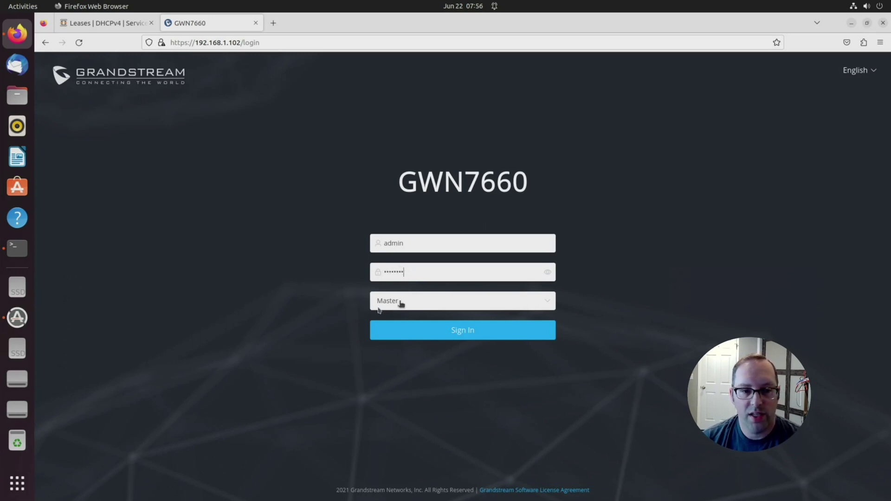
# Step: Keep the Master role and sign in to the GWN7660 with the admin credentials
pyautogui.click(548, 303)
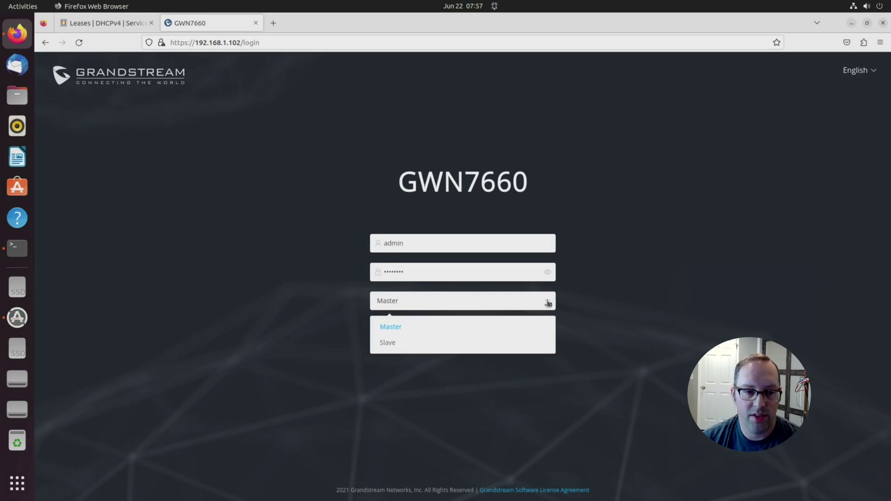
pyautogui.click(548, 304)
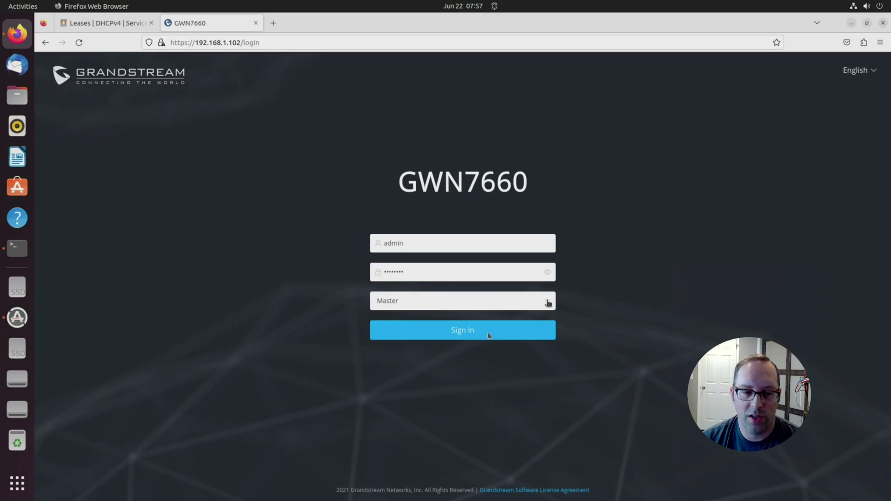
pyautogui.click(462, 337)
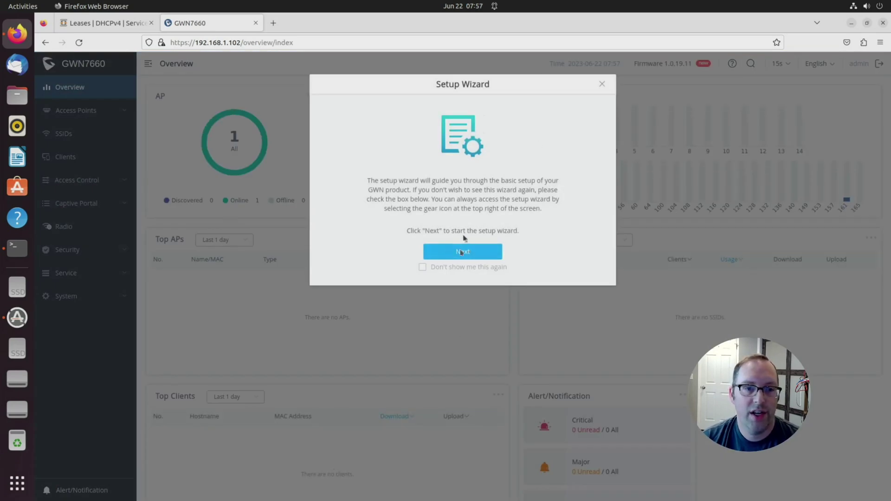
# Step: Start the Setup Wizard and continue past the APs list showing the GWN7660 at 192.168.1.102
pyautogui.click(463, 253)
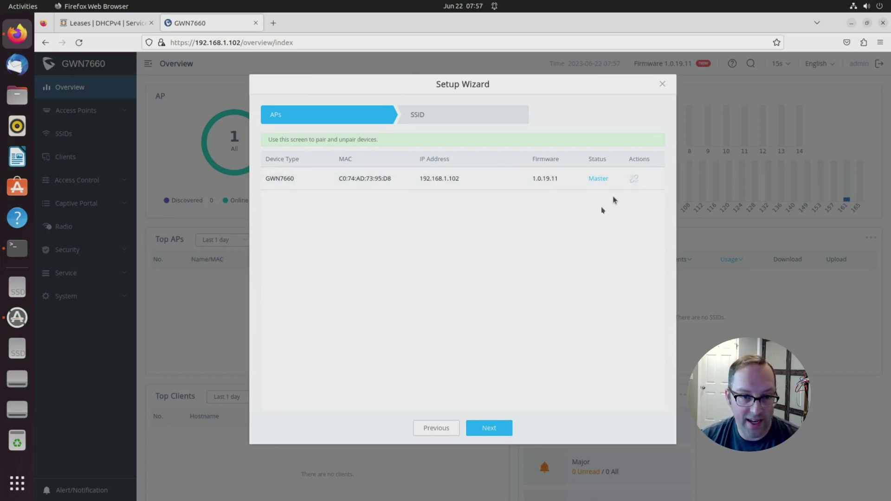
pyautogui.click(495, 429)
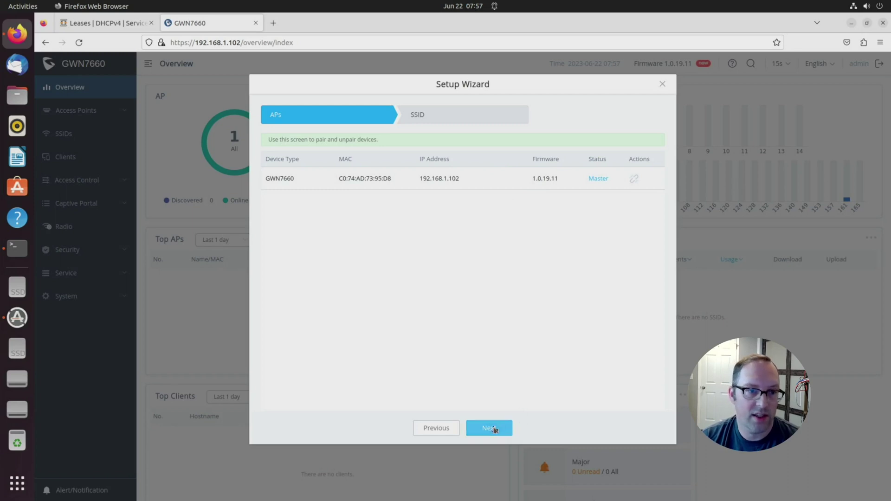
# Step: Rename the default SSID to HNG in the wizard's SSID settings
pyautogui.click(489, 428)
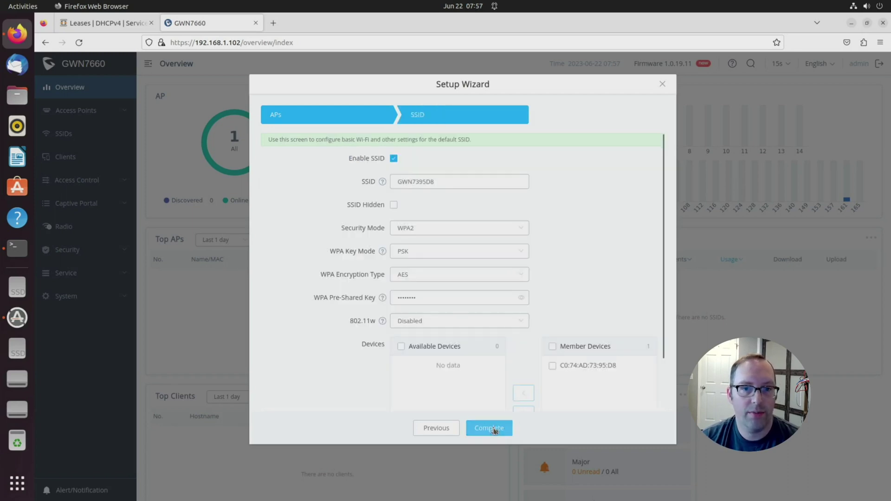
pyautogui.click(416, 181)
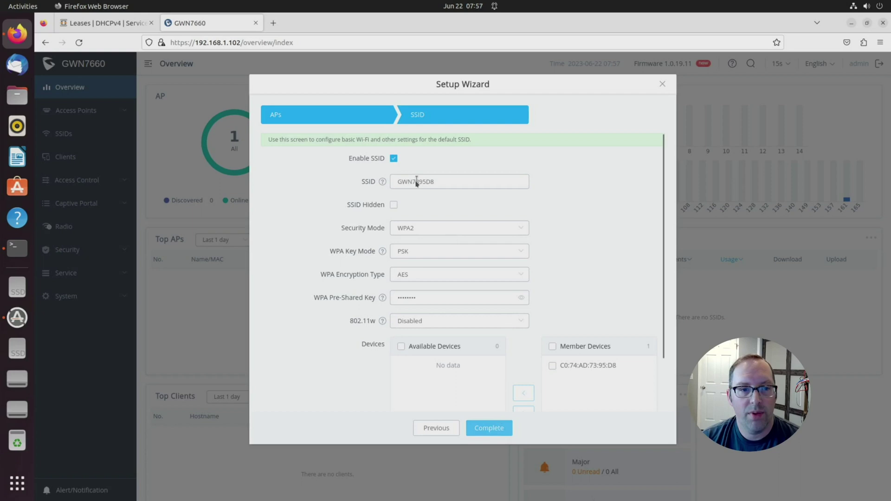
pyautogui.doubleClick(436, 184)
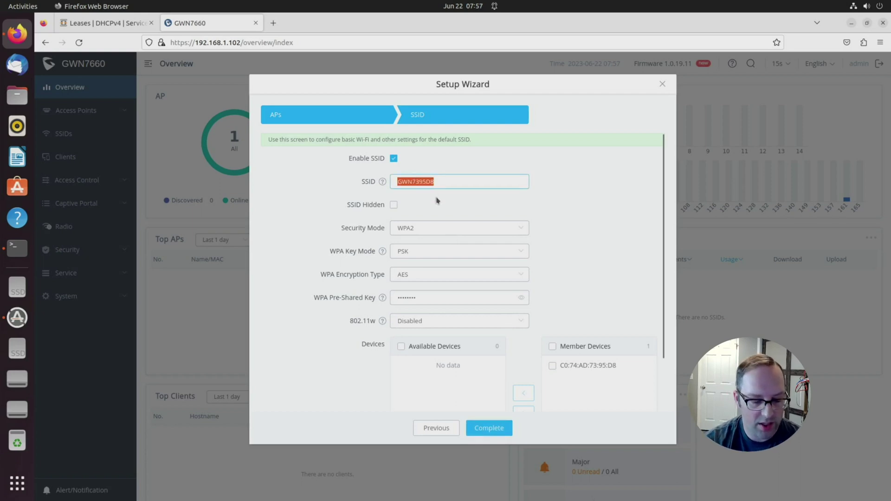
pyautogui.write('HNG')
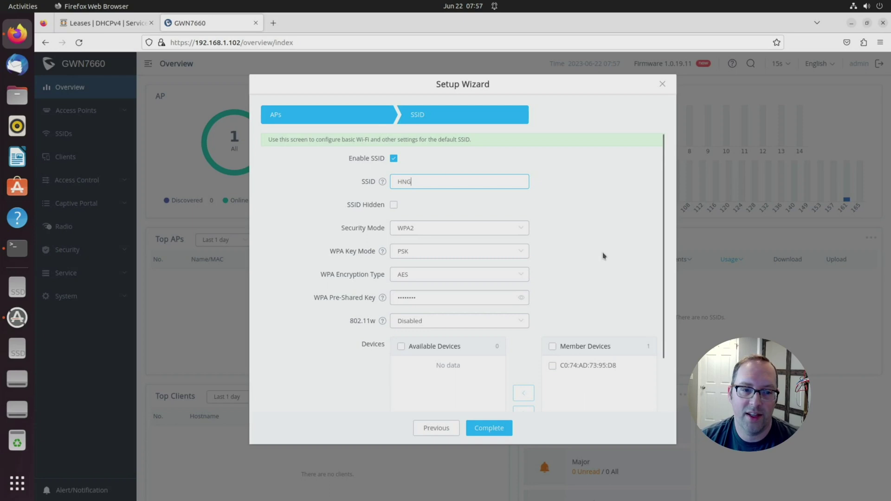
pyautogui.scroll(-3, 603, 257)
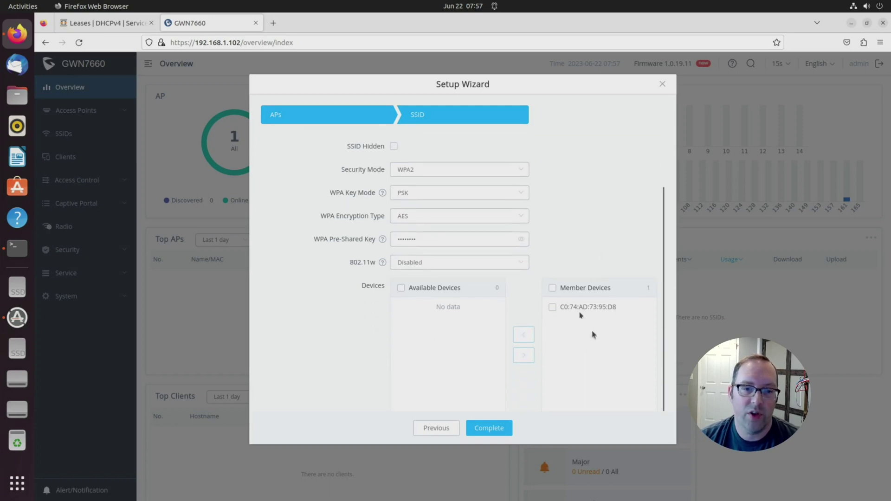
pyautogui.scroll(3, 598, 221)
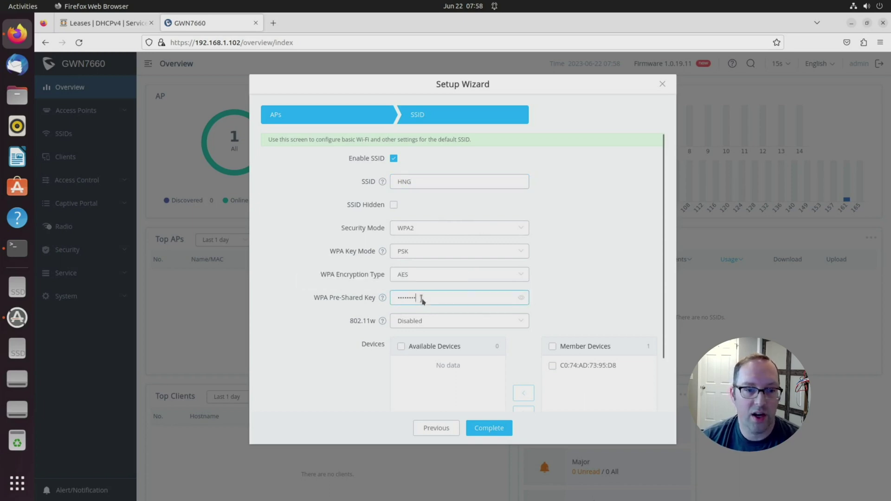
# Step: Replace the WPA2 pre-shared key with a new one and complete the wizard
pyautogui.hotkey('ctrl', 'a')
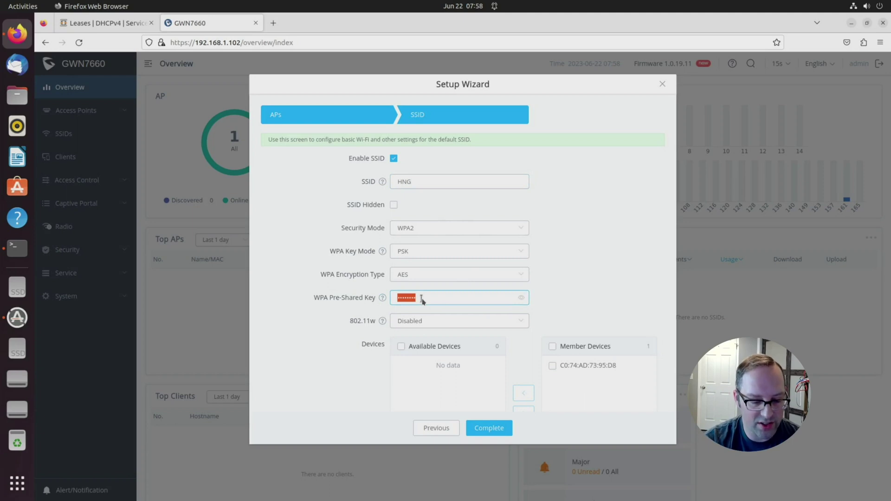
pyautogui.write('•••')
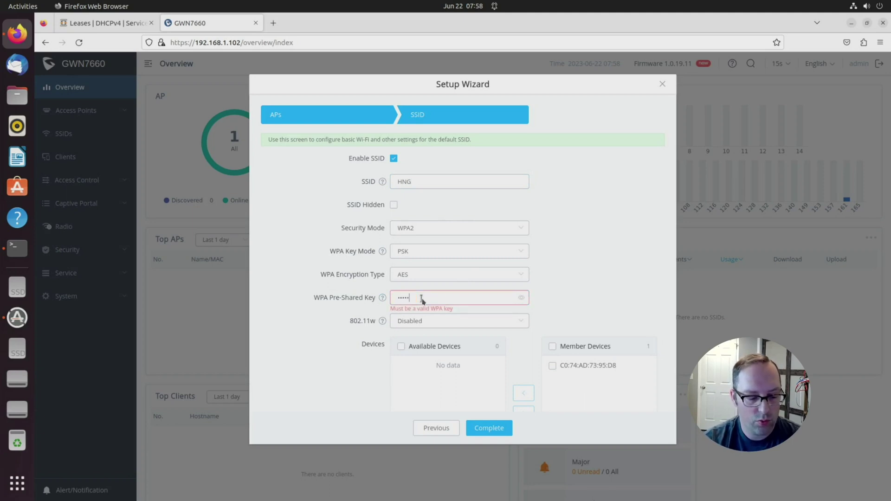
pyautogui.write('•••••')
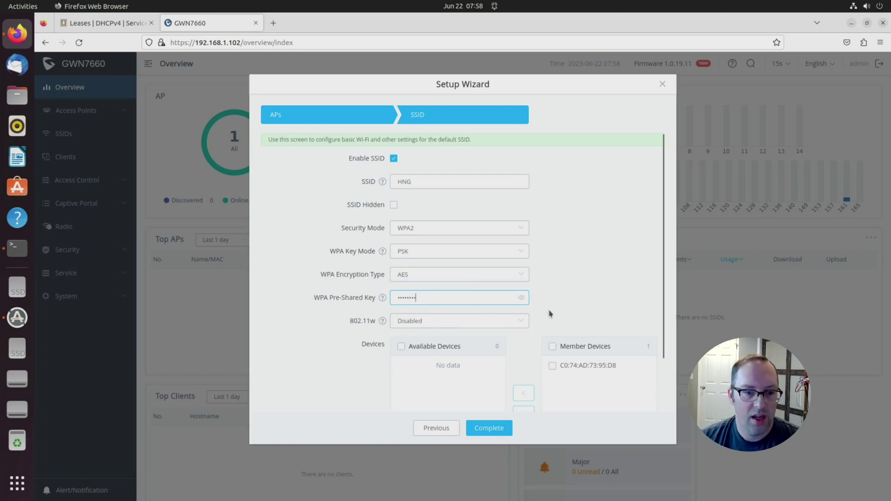
pyautogui.scroll(-2, 549, 313)
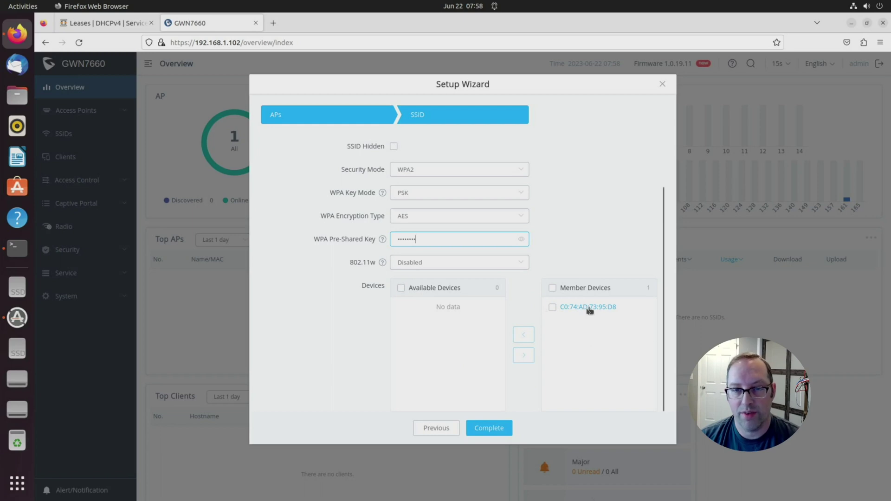
pyautogui.click(499, 429)
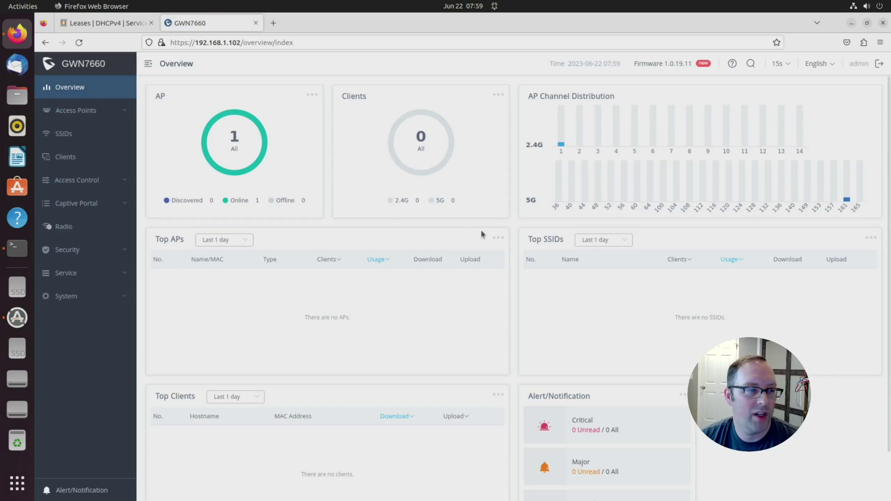
# Step: Show the SSIDs list, where HNG is the only Dual-Band WPA2 network, without VLAN
pyautogui.click(65, 157)
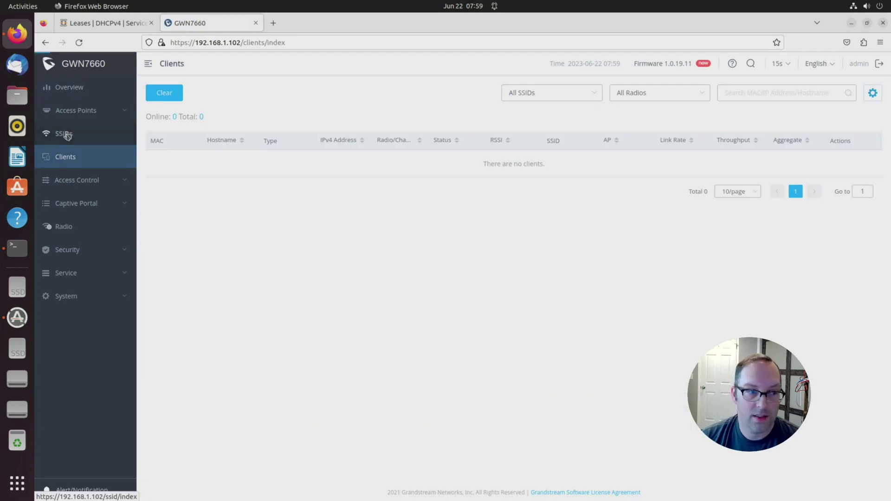
pyautogui.click(67, 134)
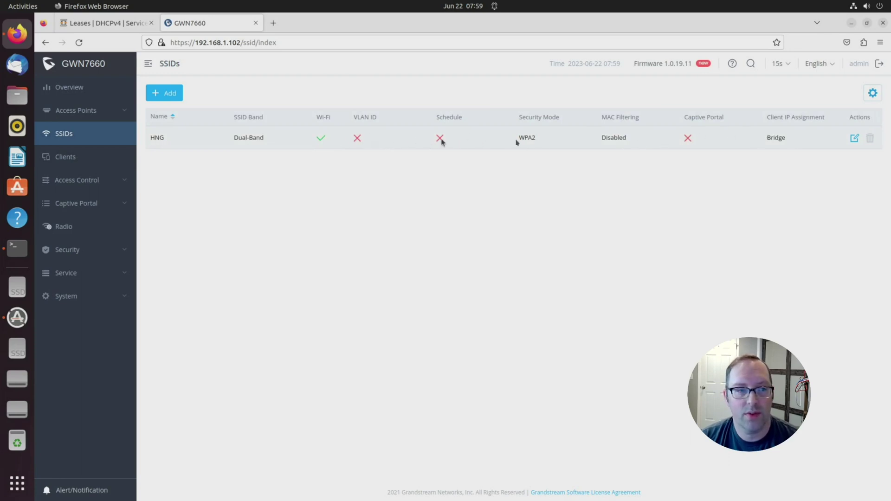
# Step: Rename HNG to HNG20, enable VLAN tagging with ID 20, and save the SSID
pyautogui.click(854, 139)
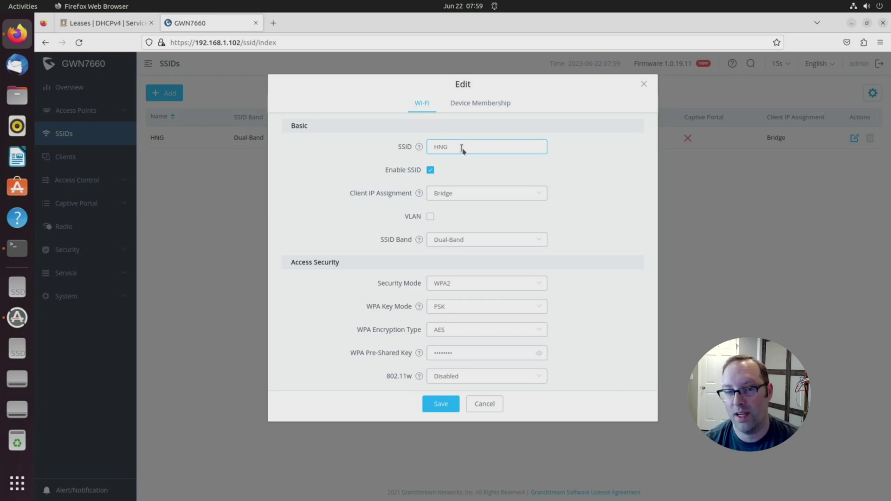
pyautogui.write('20')
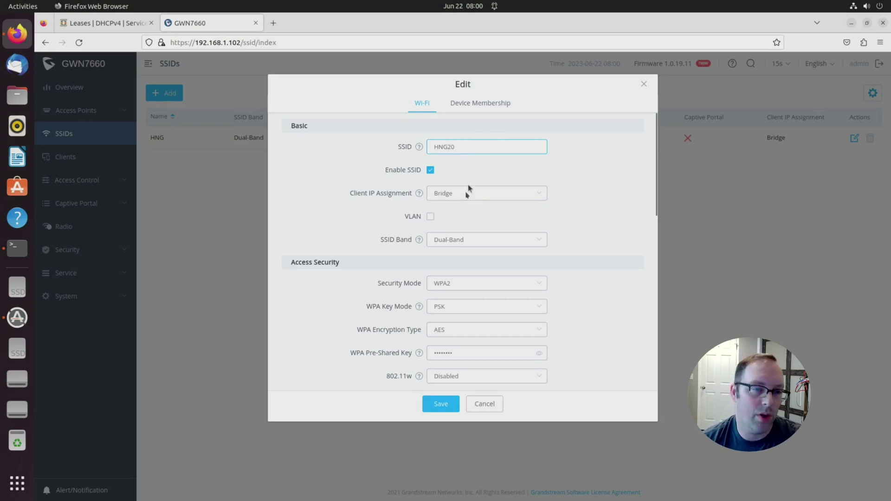
pyautogui.click(430, 216)
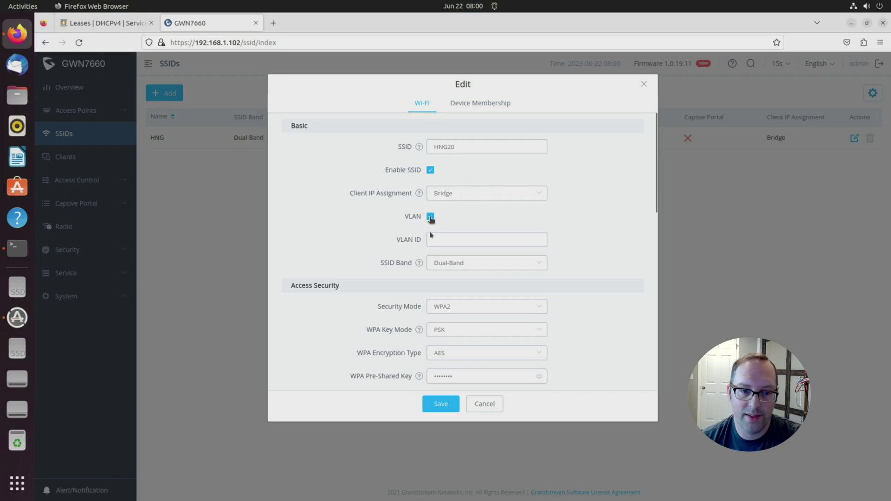
pyautogui.write('20')
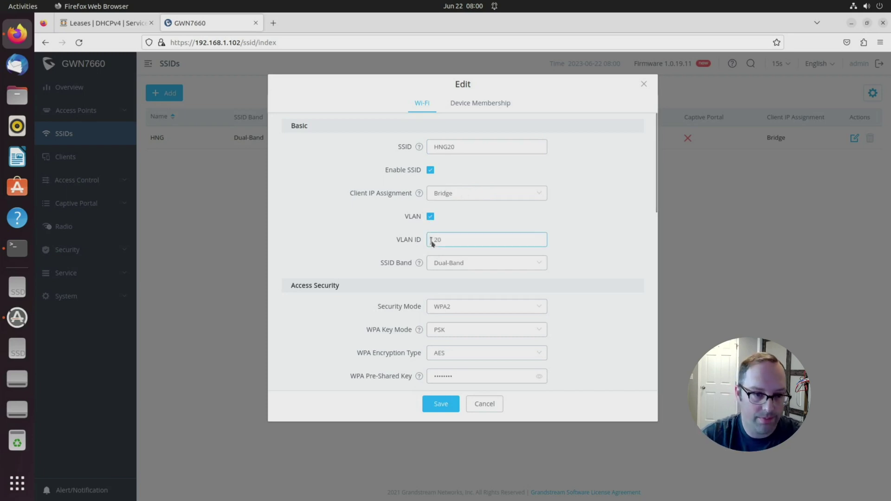
pyautogui.scroll(-10, 508, 367)
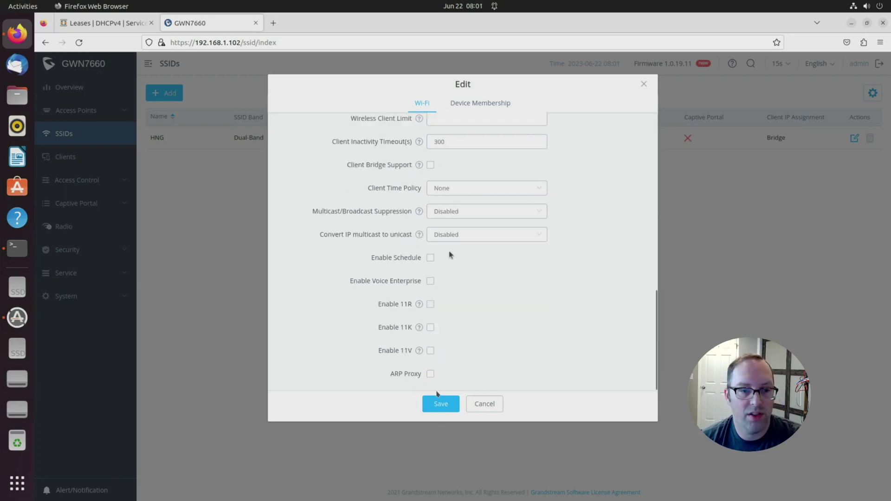
pyautogui.click(441, 411)
pyautogui.scroll(10, 569, 347)
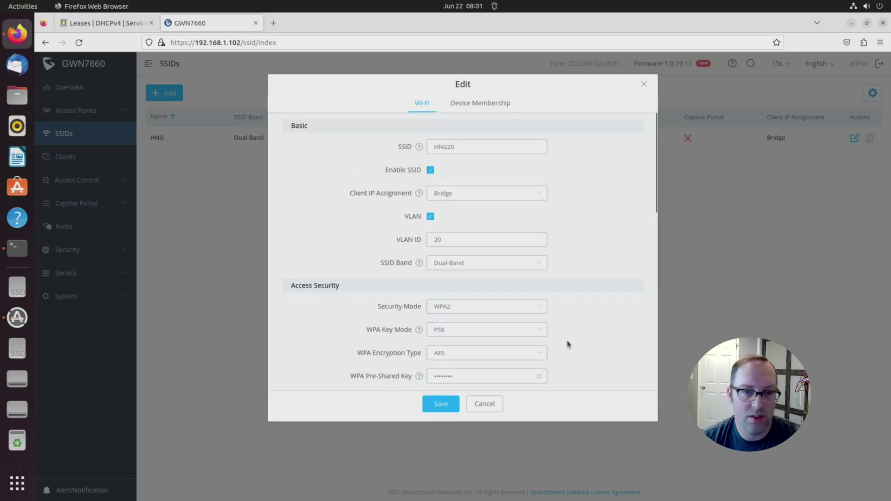
pyautogui.click(441, 405)
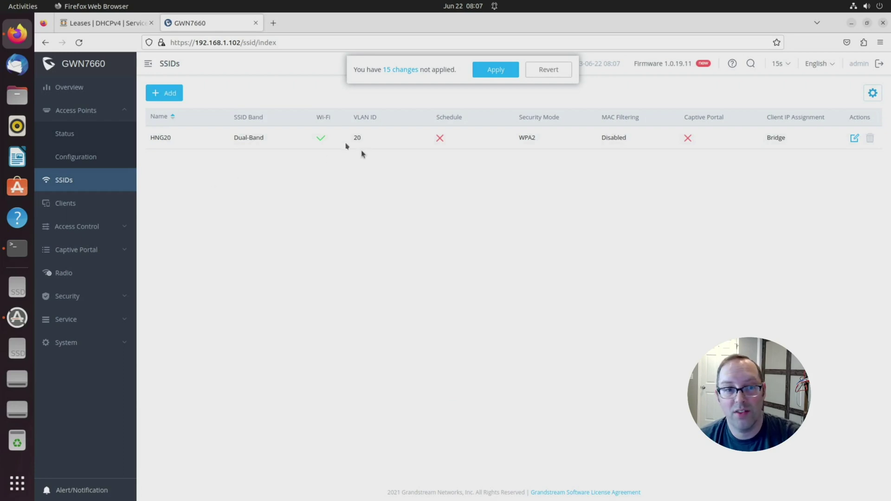
# Step: Add a new enabled SSID HNG30 with VLAN ID 30 and a WPA2 pre-shared key
pyautogui.click(172, 93)
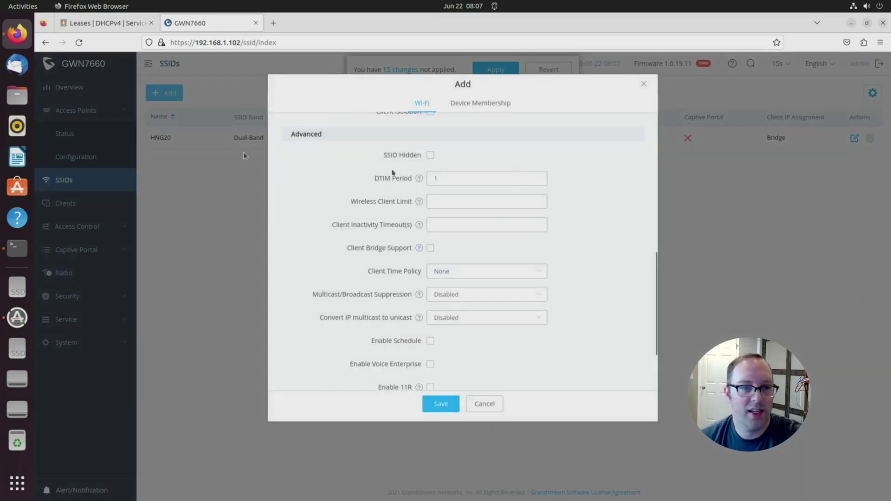
pyautogui.scroll(10, 448, 179)
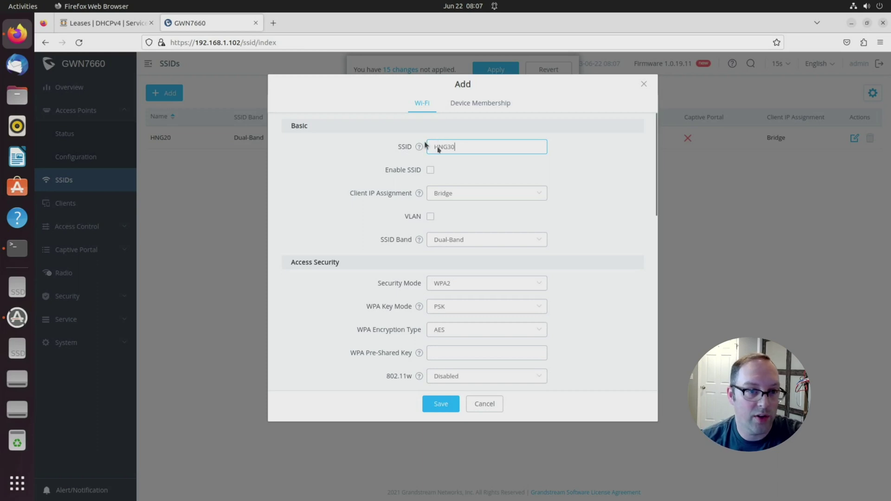
pyautogui.click(431, 171)
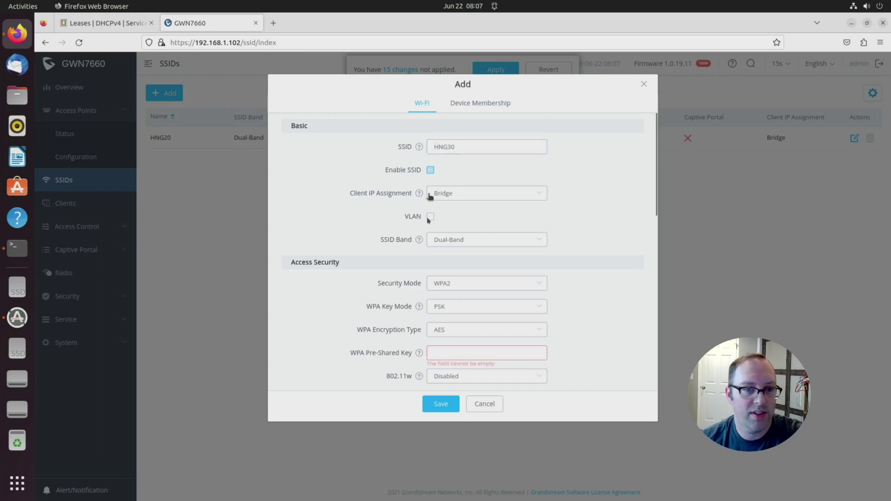
pyautogui.click(430, 216)
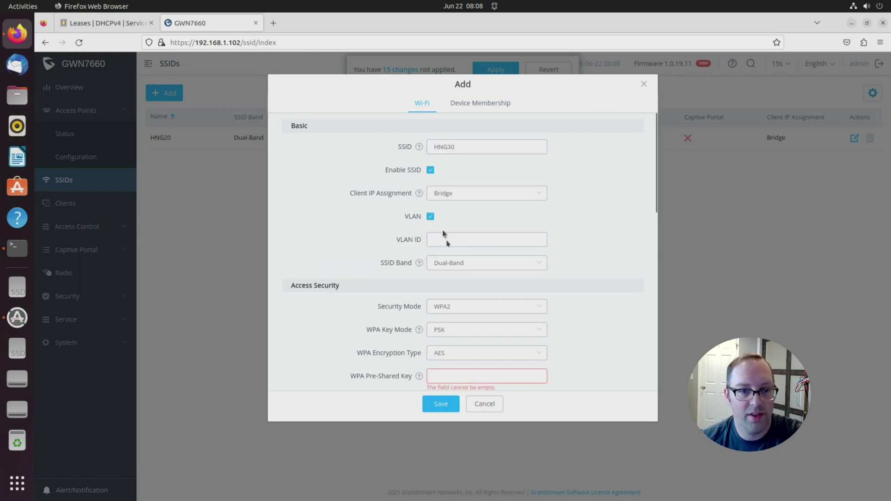
pyautogui.click(446, 240)
pyautogui.write('30')
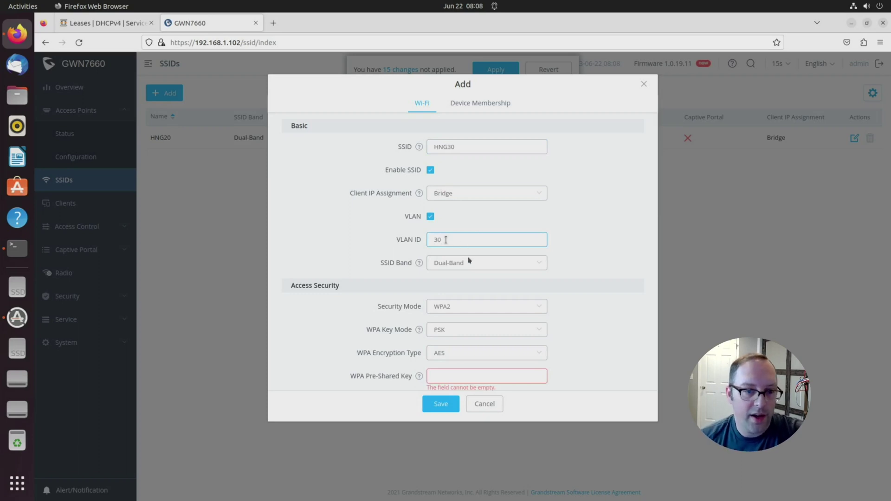
pyautogui.click(452, 379)
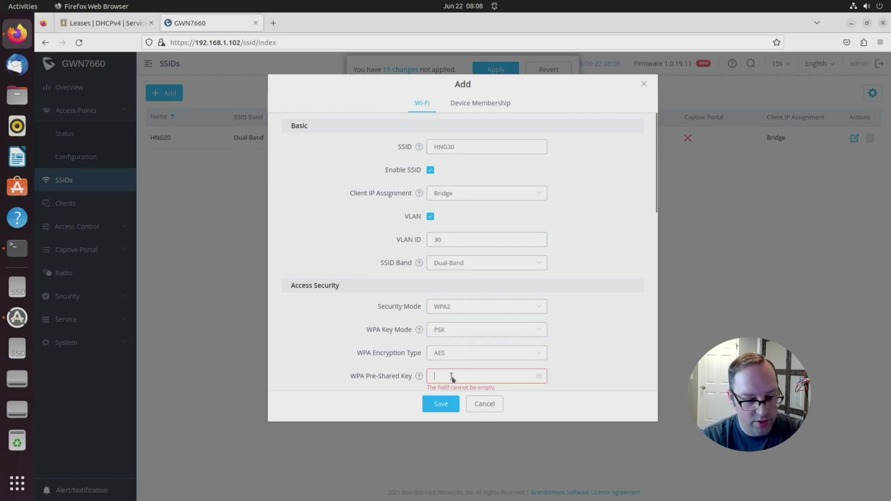
pyautogui.write('••••••••')
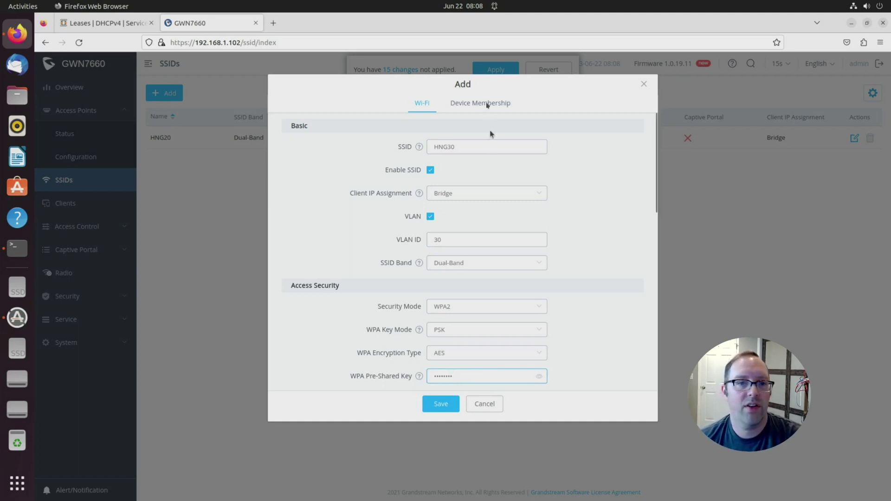
# Step: Make the GWN7660 access point a member of HNG30 and save the SSID
pyautogui.click(486, 104)
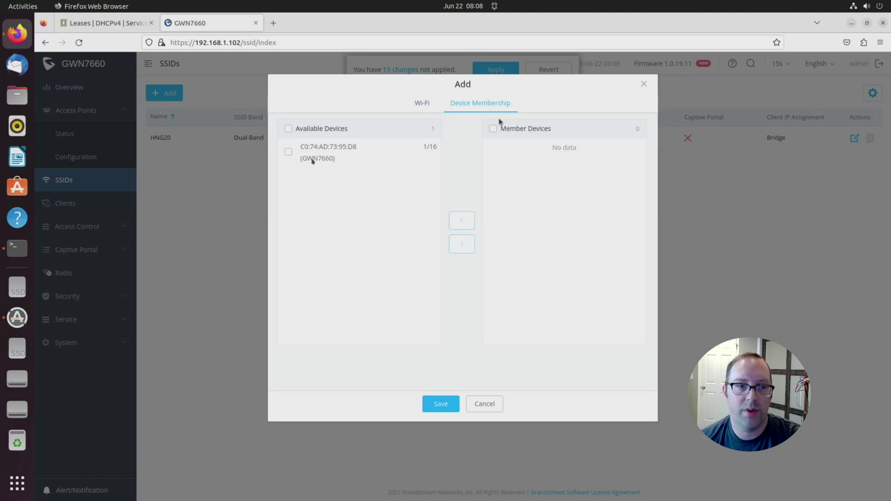
pyautogui.click(288, 154)
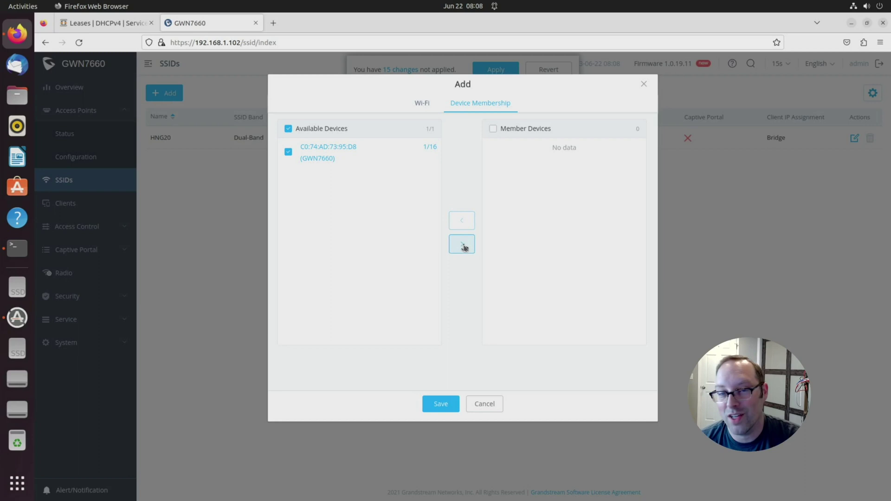
pyautogui.click(462, 245)
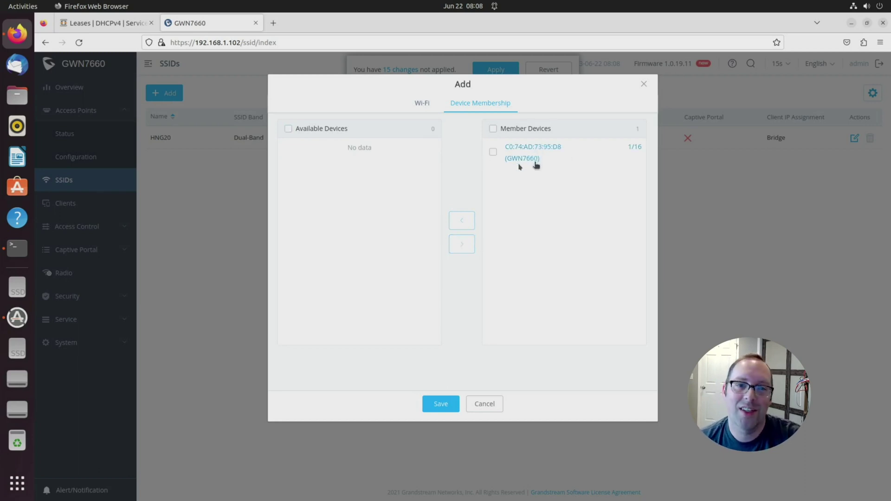
pyautogui.click(444, 406)
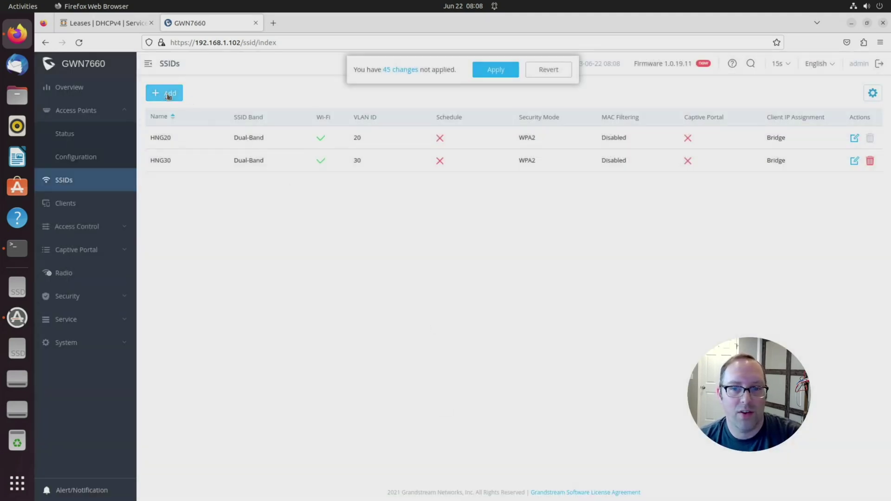
# Step: Add a new enabled SSID HNG40 with VLAN ID 40 and a pre-shared key
pyautogui.click(168, 95)
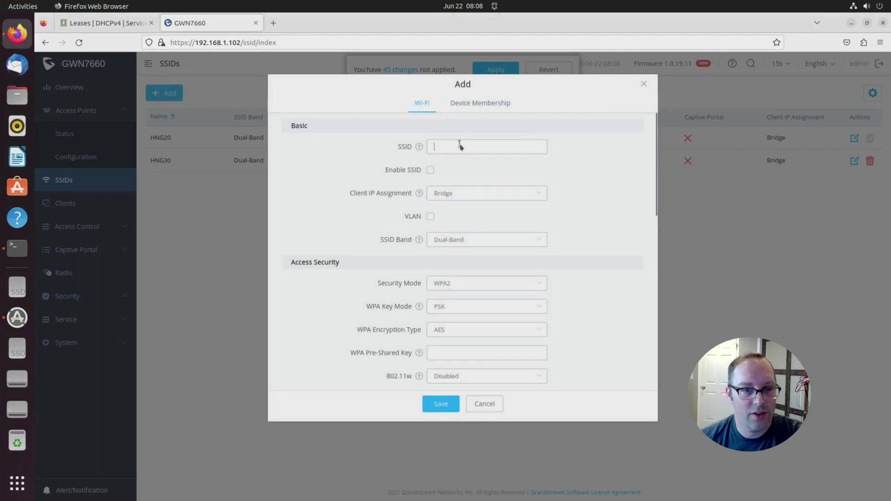
pyautogui.write('HNG40')
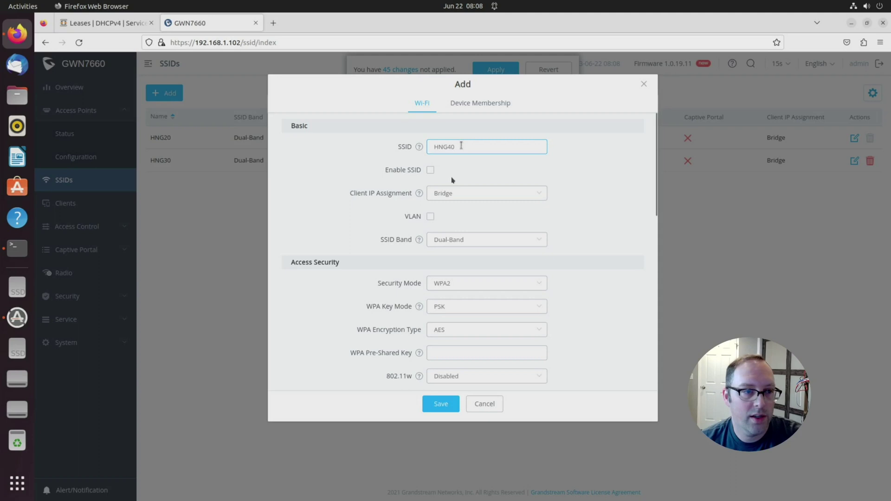
pyautogui.click(431, 171)
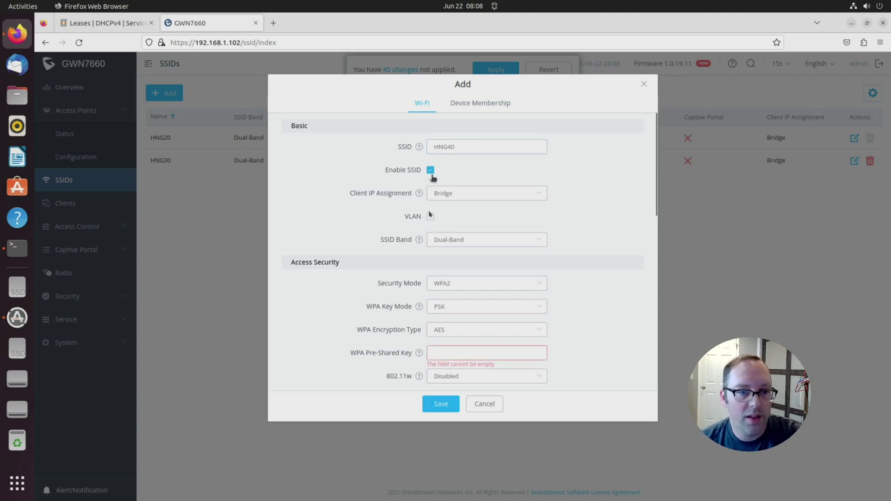
pyautogui.click(430, 215)
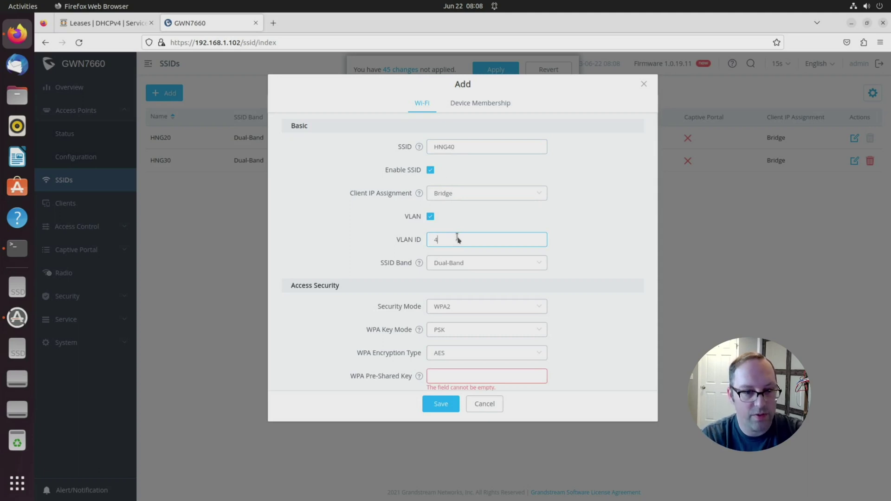
pyautogui.click(440, 377)
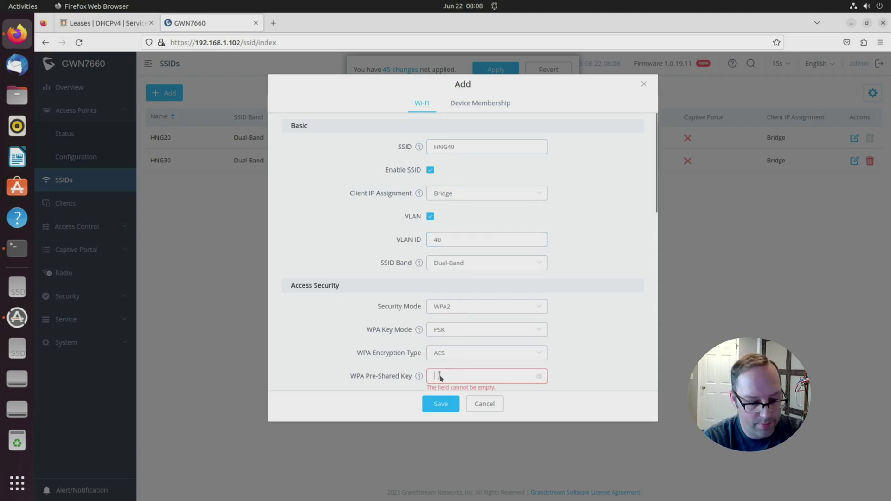
pyautogui.write('••••••••')
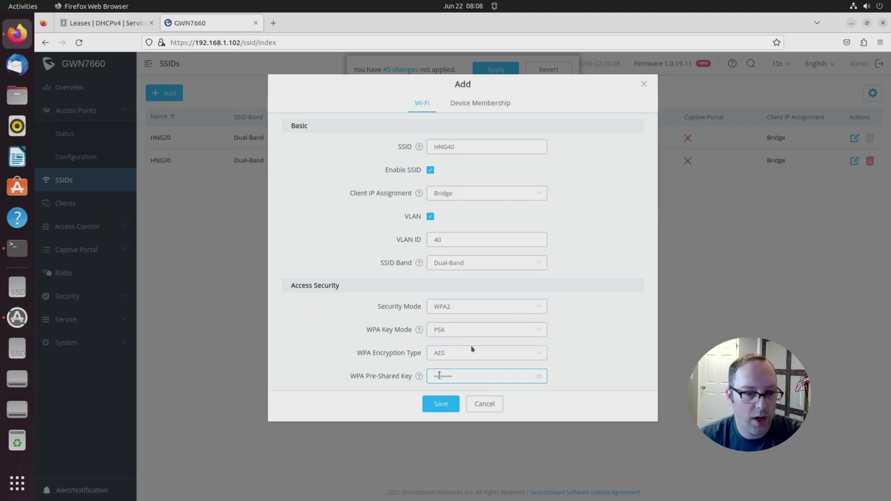
# Step: Enable Client Isolation in Radio mode for HNG40
pyautogui.scroll(-4, 604, 325)
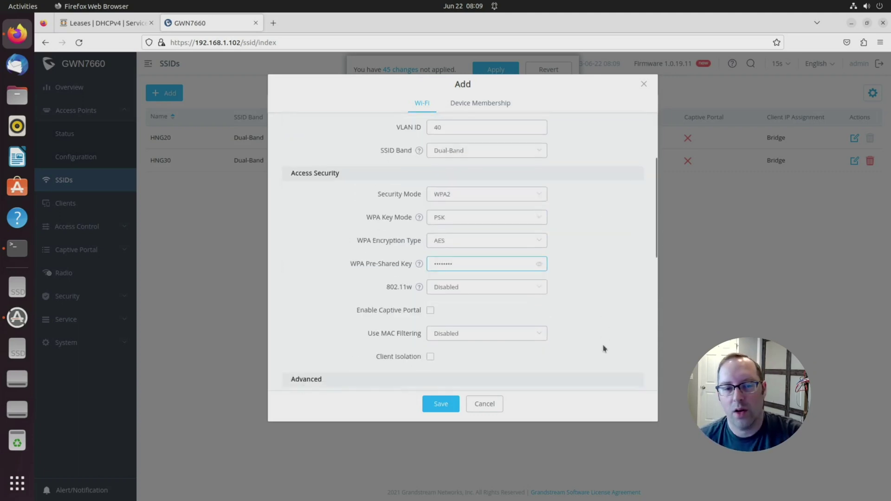
pyautogui.scroll(-2, 603, 348)
pyautogui.scroll(-2, 533, 300)
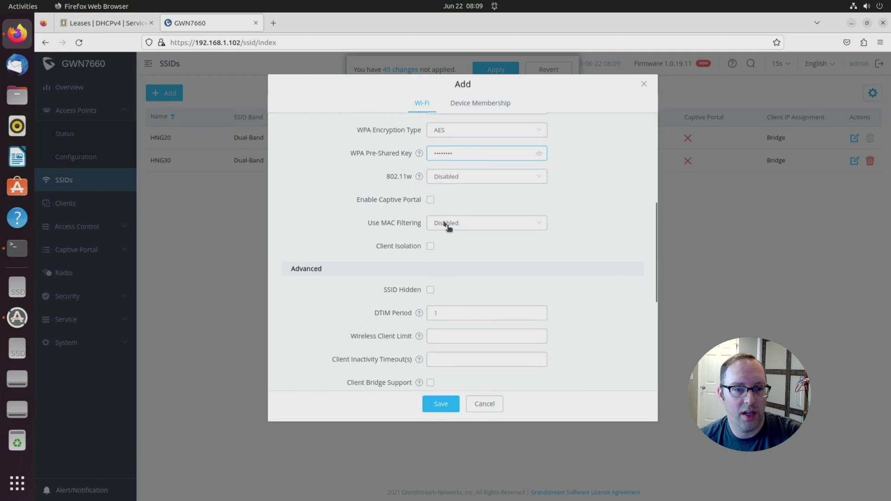
pyautogui.click(431, 246)
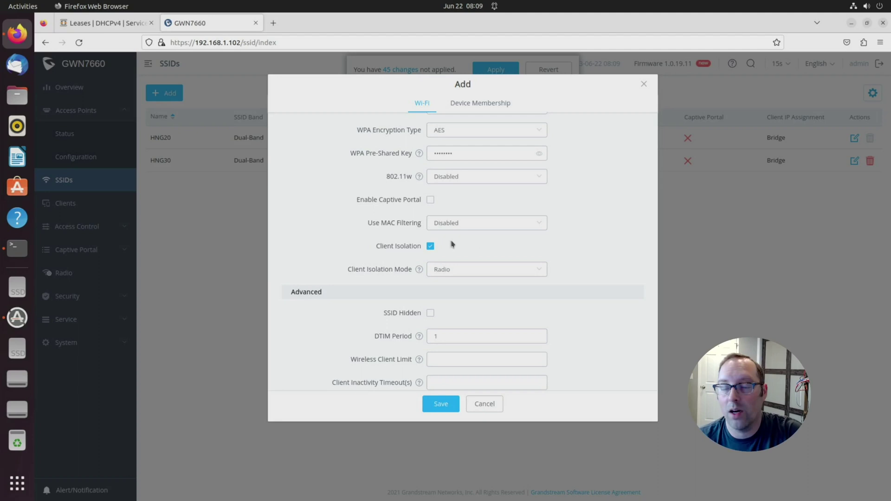
pyautogui.scroll(-2, 451, 285)
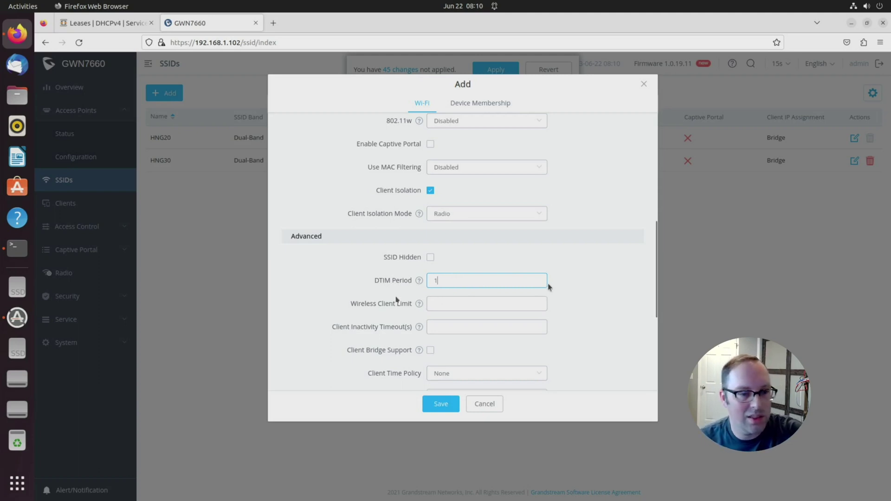
pyautogui.scroll(-5, 540, 327)
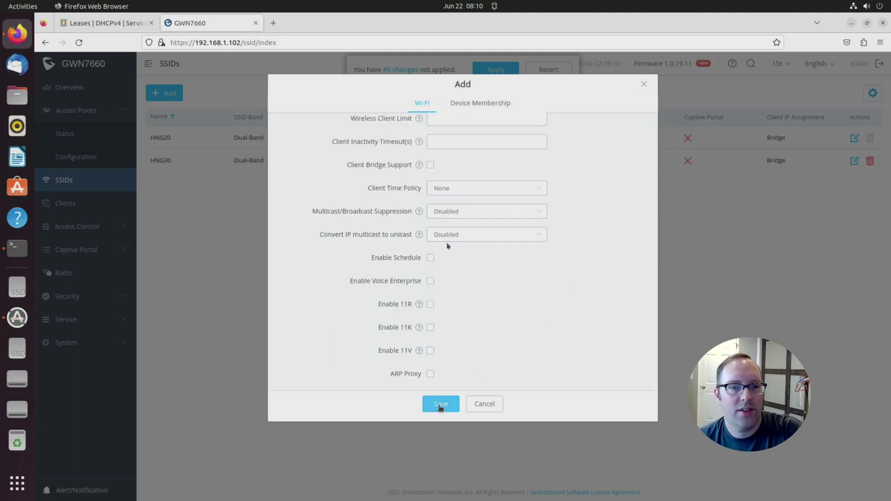
# Step: Add the GWN7660 access point as a member of HNG40 and save the SSID
pyautogui.click(467, 104)
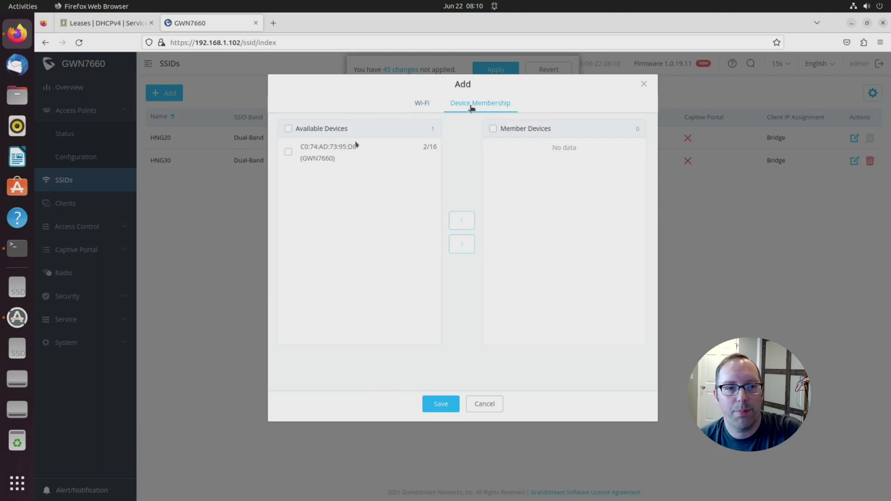
pyautogui.click(288, 152)
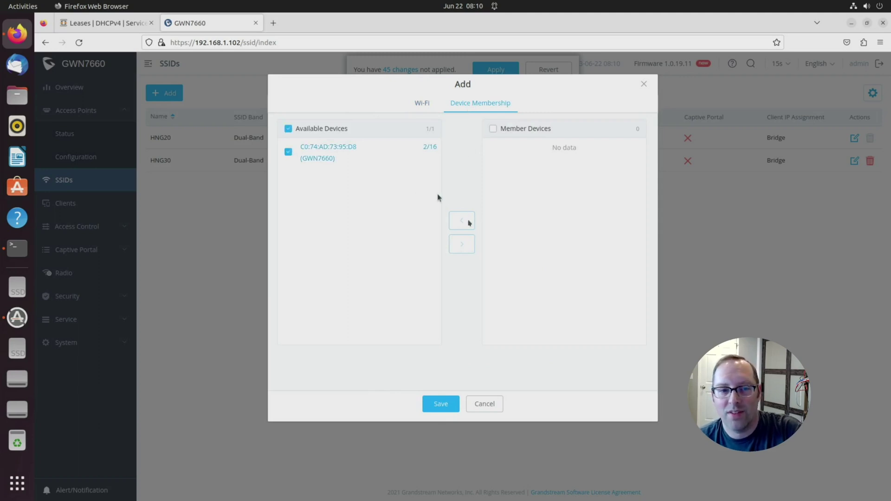
pyautogui.click(463, 244)
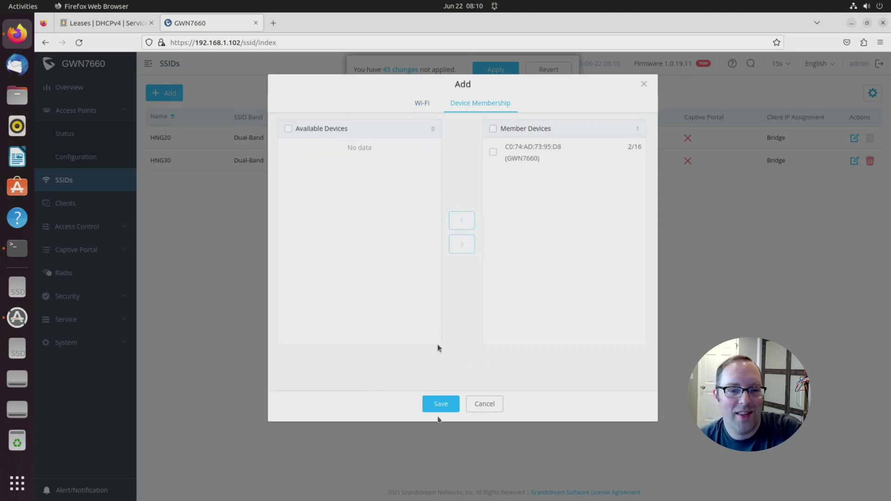
pyautogui.click(442, 406)
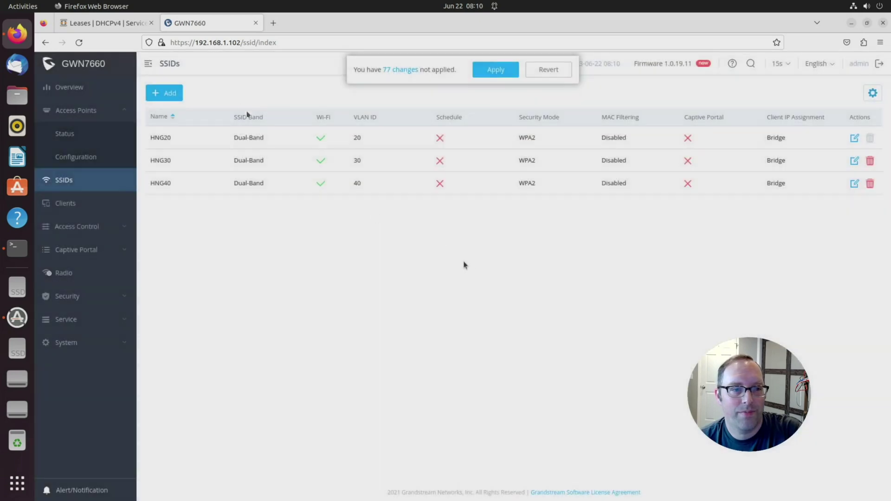
# Step: Start a new enabled SSID tagged with VLAN ID 50 and a WPA2 pre-shared key
pyautogui.click(167, 94)
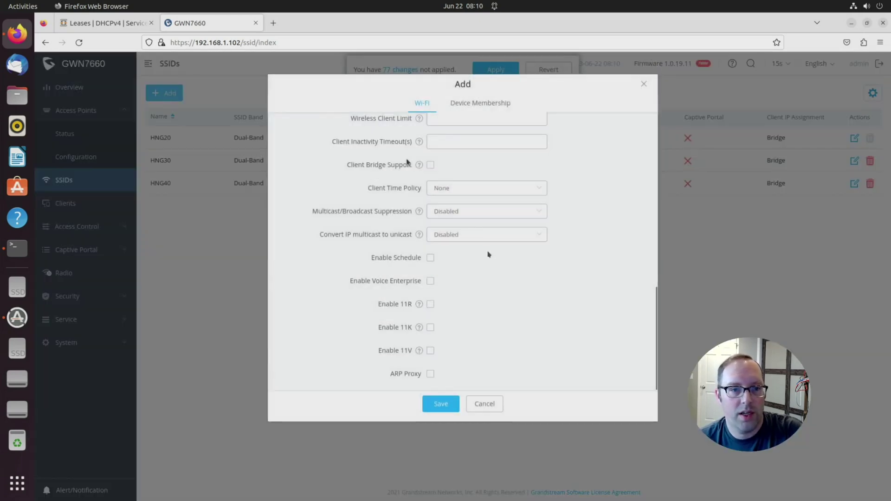
pyautogui.scroll(5, 487, 252)
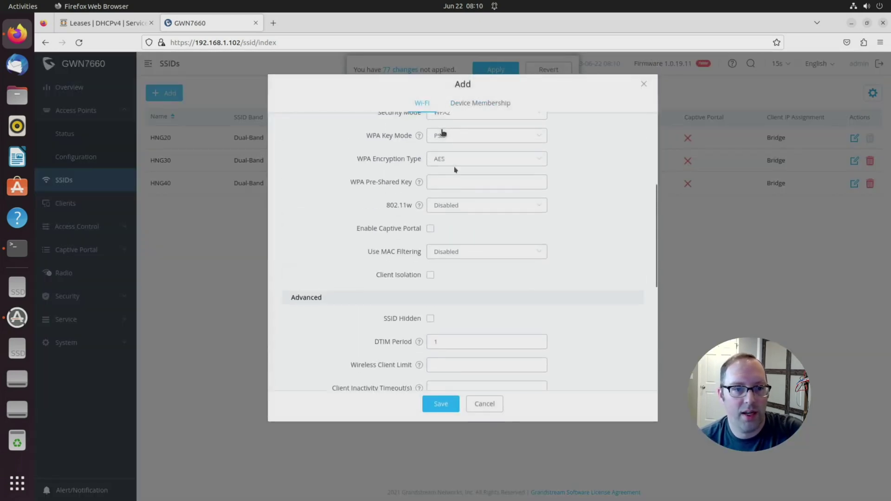
pyautogui.scroll(4, 452, 165)
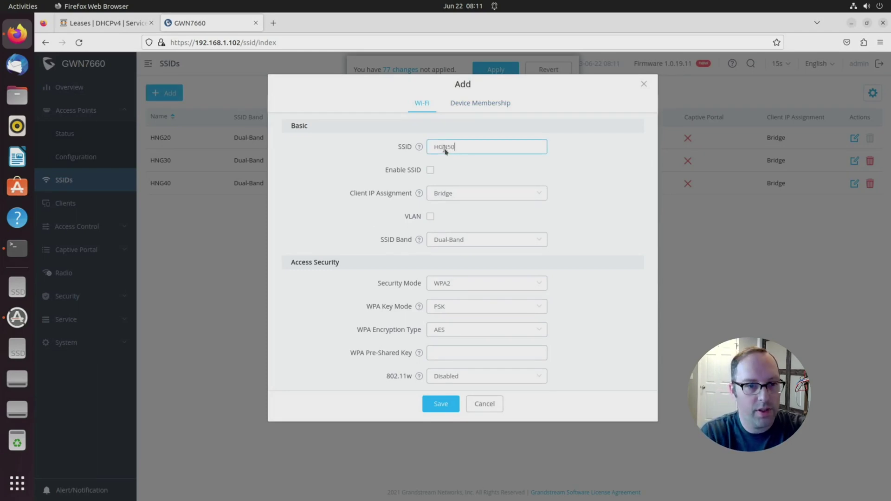
pyautogui.click(430, 170)
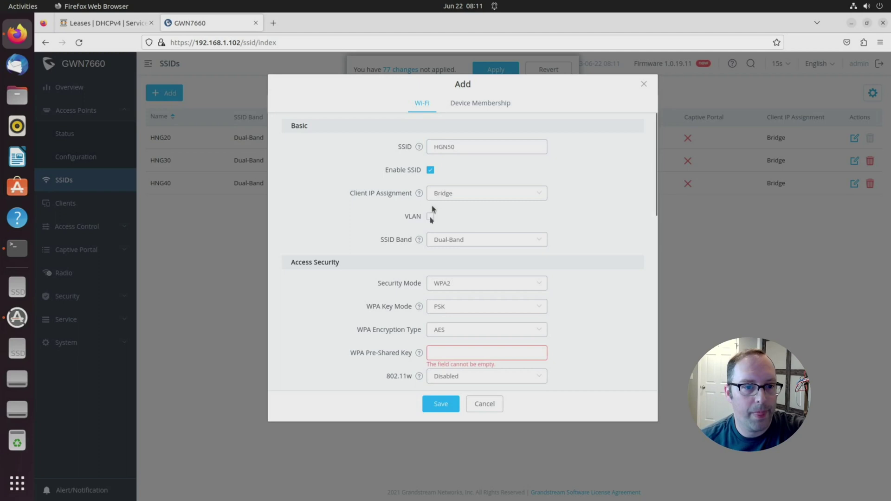
pyautogui.click(431, 217)
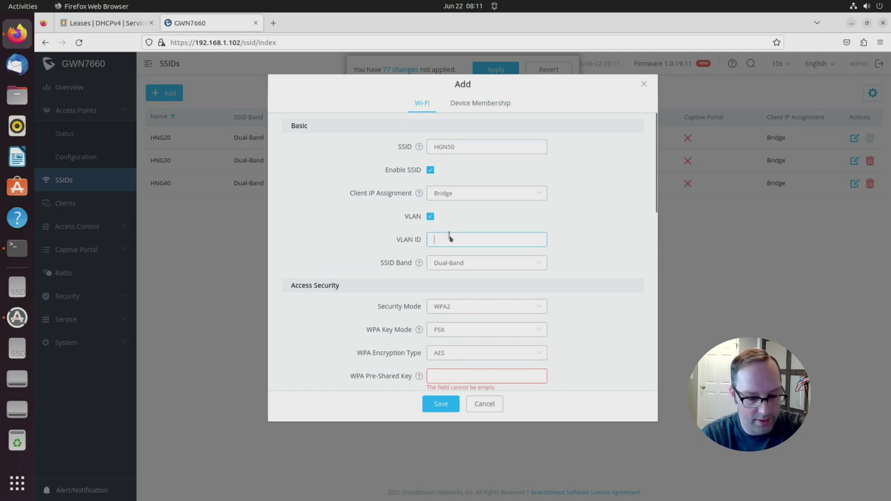
pyautogui.write('50')
pyautogui.click(434, 377)
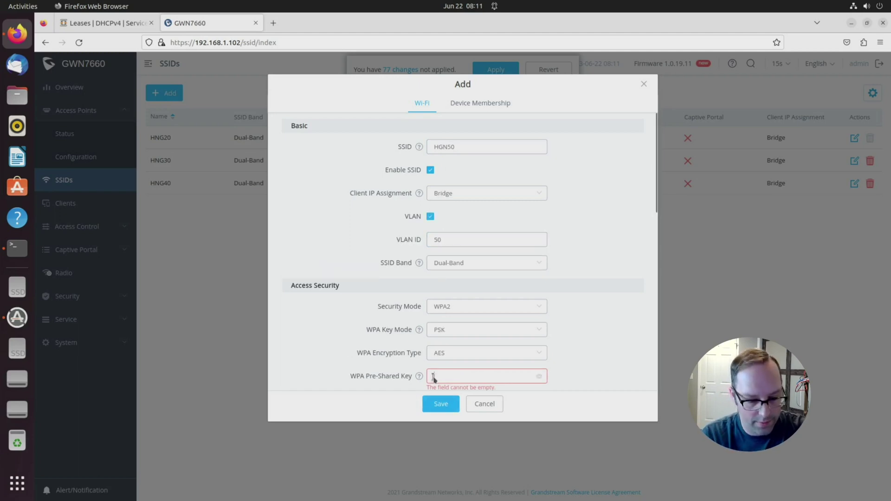
pyautogui.write('1234')
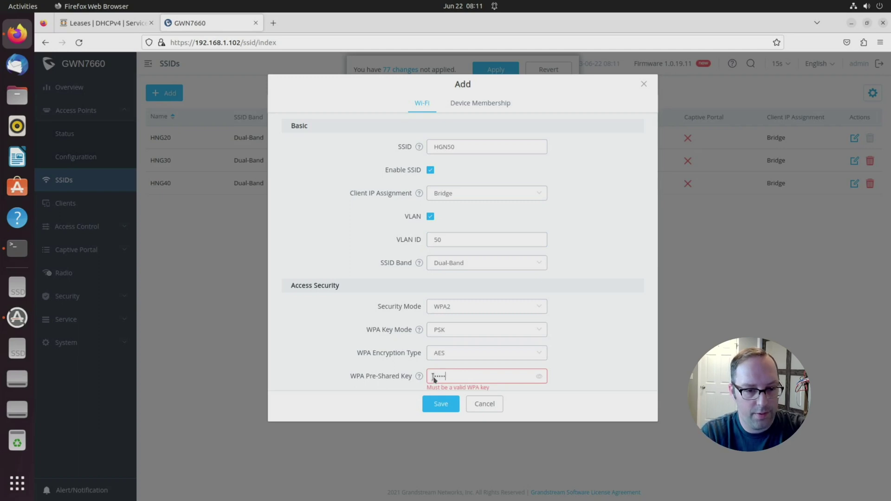
pyautogui.write('5678')
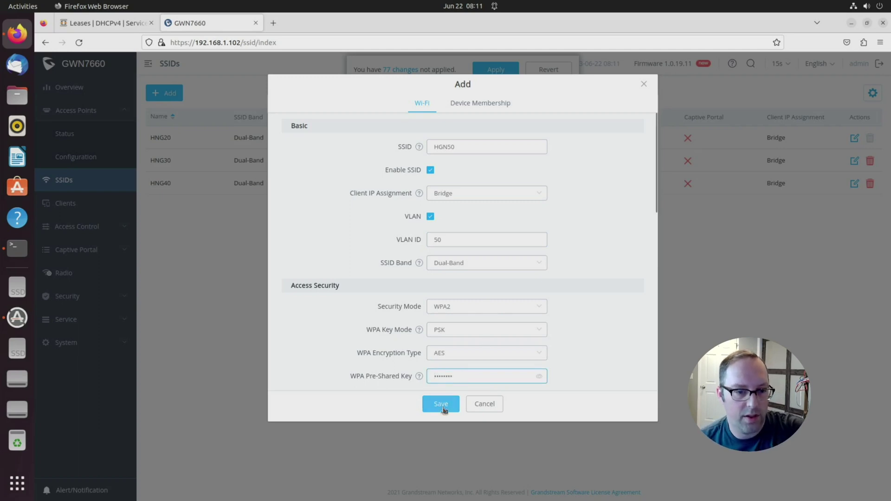
# Step: Make the GWN7660 a member of HGN50 and save the SSID
pyautogui.click(475, 103)
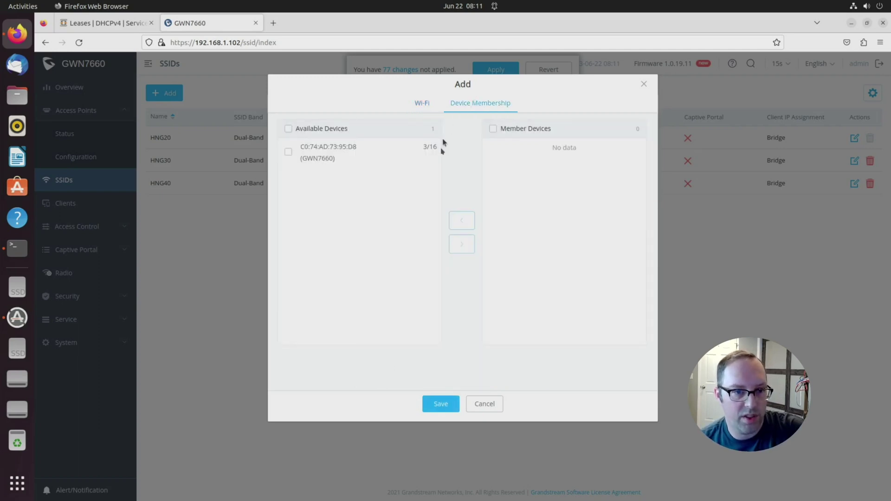
pyautogui.click(288, 152)
pyautogui.click(461, 244)
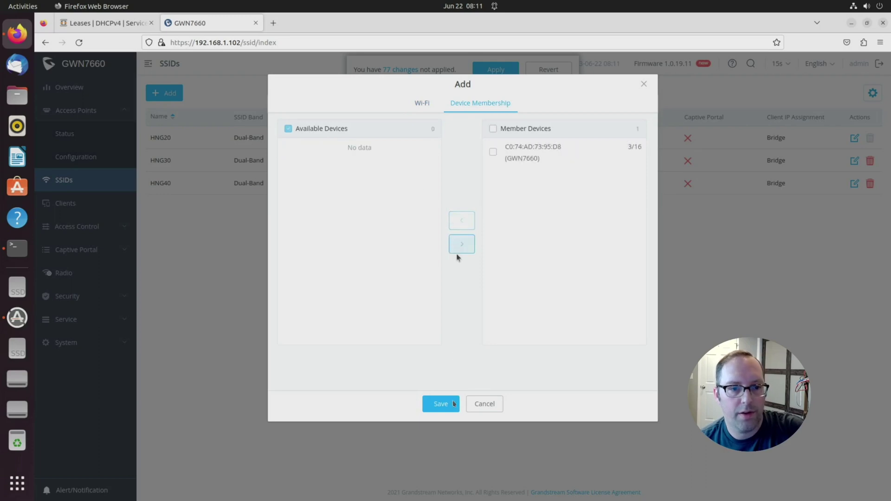
pyautogui.click(441, 403)
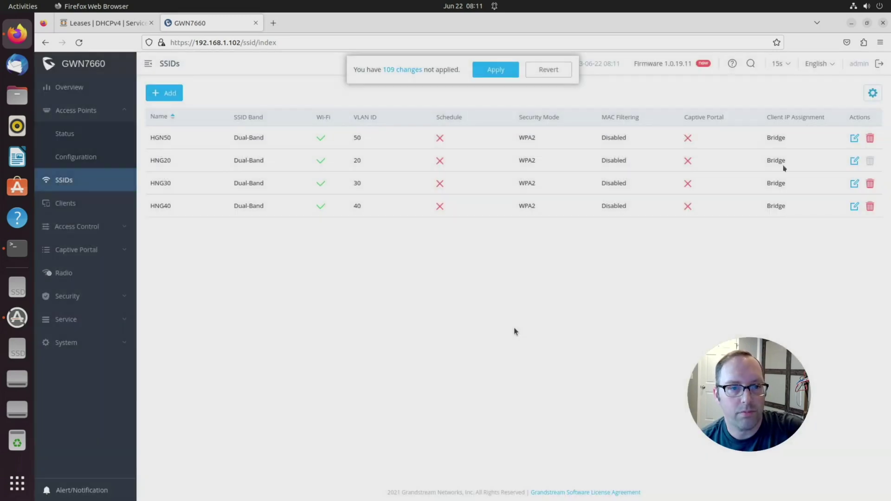
# Step: Apply the 109 pending SSID changes to the GWN7660
pyautogui.click(500, 73)
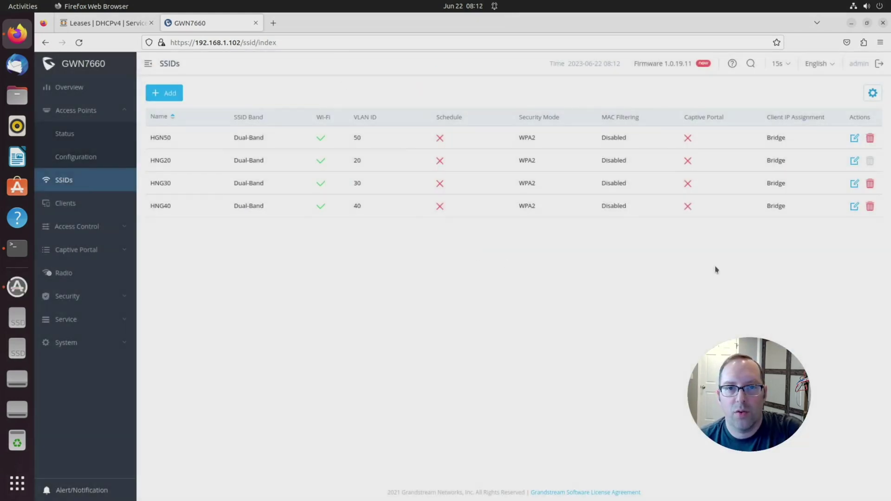
# Step: Join the HNG20 Wi-Fi network from the GNOME system menu, supplying its password
pyautogui.click(854, 6)
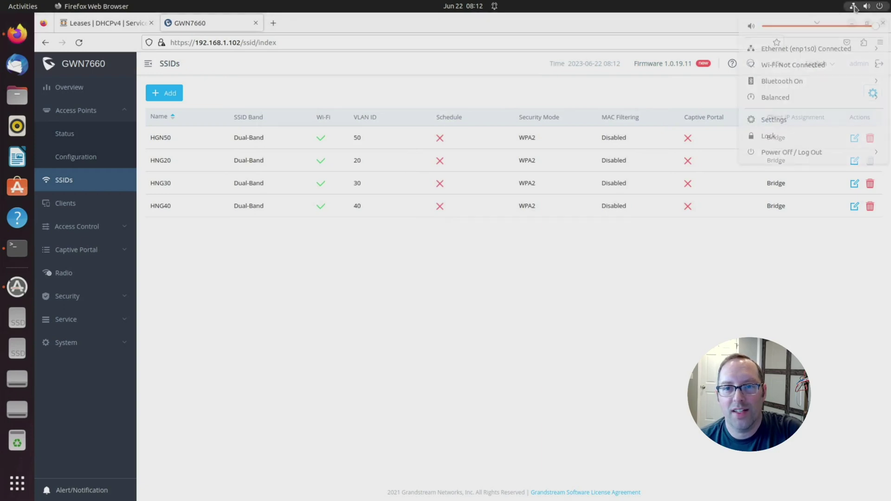
pyautogui.click(827, 68)
pyautogui.click(788, 83)
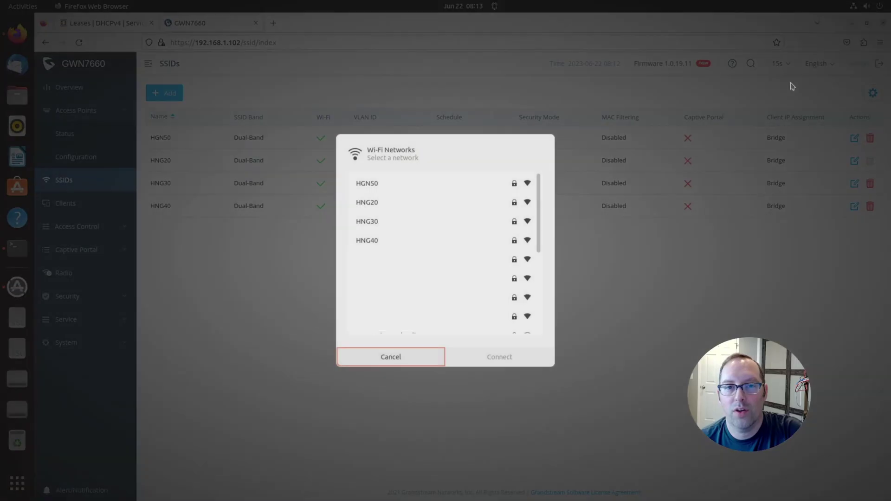
pyautogui.click(371, 209)
pyautogui.click(503, 356)
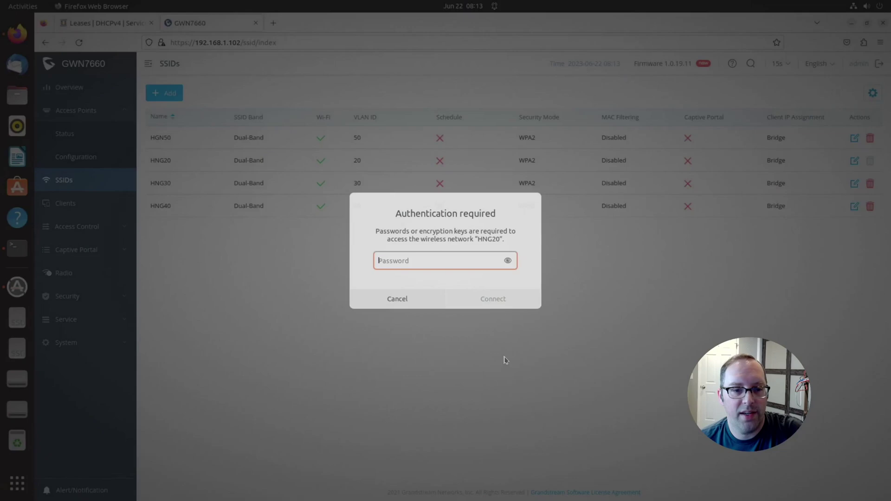
pyautogui.write('*****')
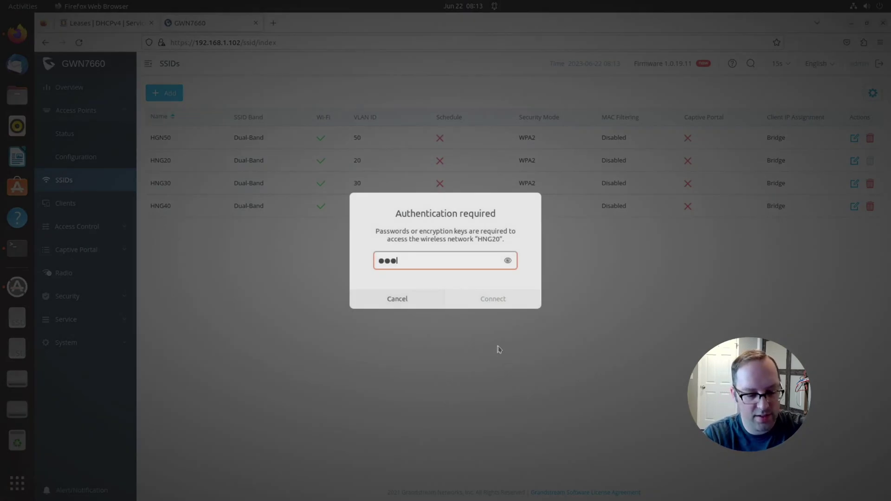
pyautogui.write('****')
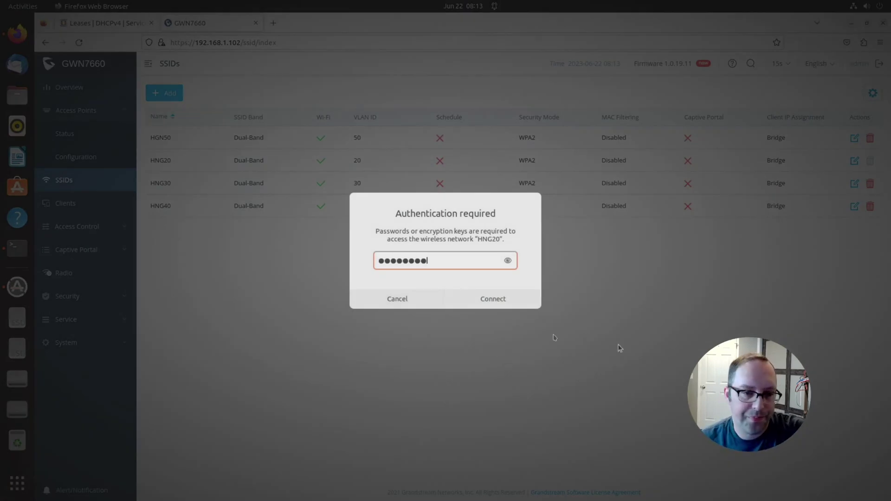
pyautogui.click(494, 299)
# Step: Open a terminal and run 'ip a' to confirm wlp4s0 holds 192.168.20.103/24
pyautogui.hotkey('ctrl', 'alt', 't')
pyautogui.write('ip')
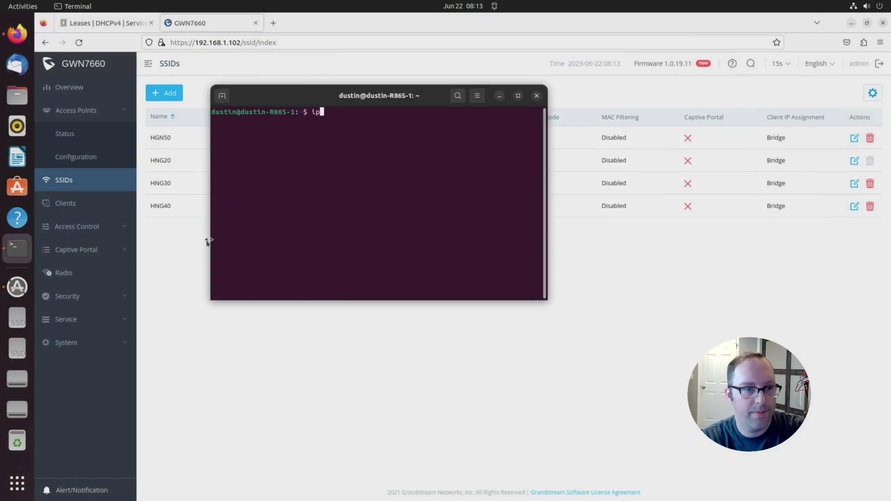
pyautogui.write(' a')
pyautogui.press('Return')
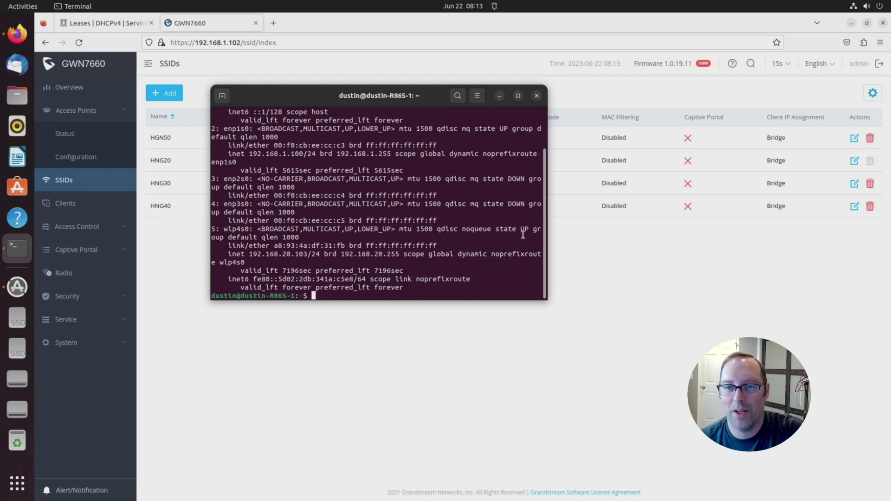
# Step: Switch the Wi-Fi connection from HNG20 to HNG30, entering its password
pyautogui.click(855, 9)
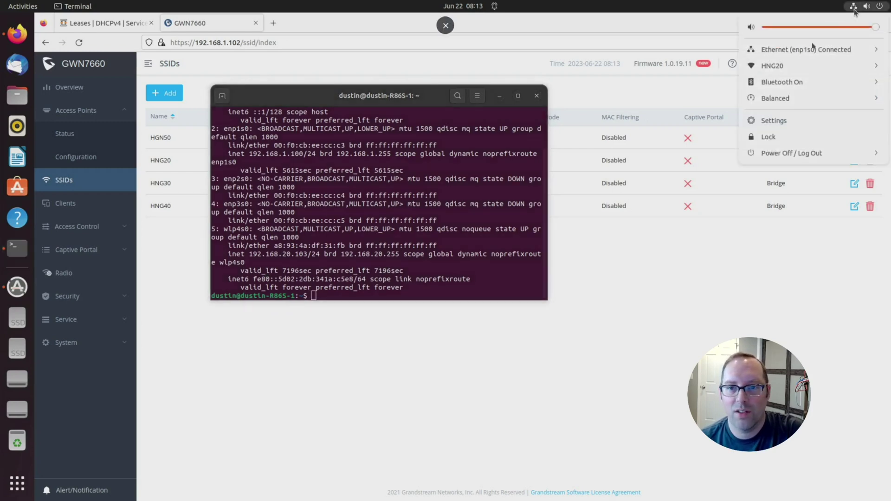
pyautogui.click(827, 66)
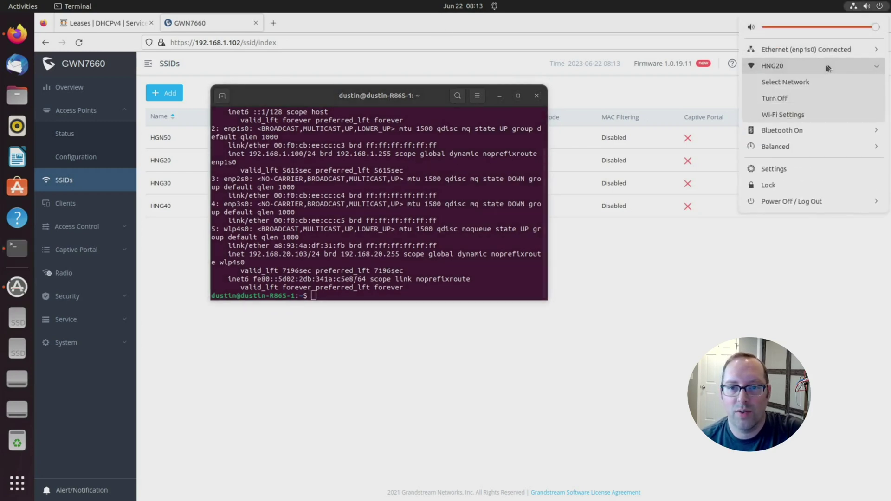
pyautogui.click(792, 83)
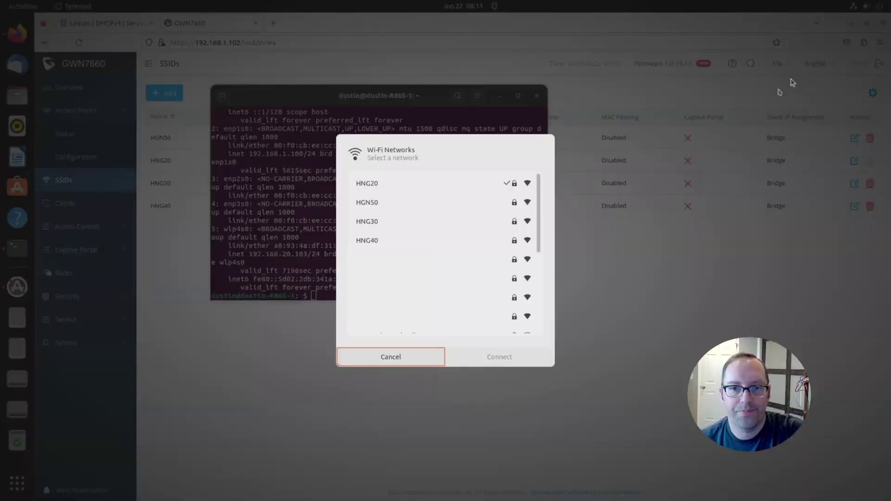
pyautogui.click(371, 221)
pyautogui.click(498, 357)
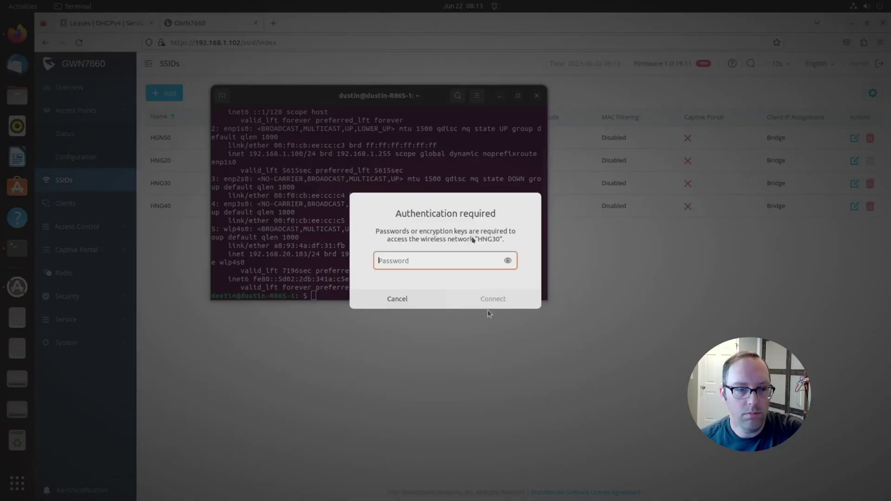
pyautogui.write('•••')
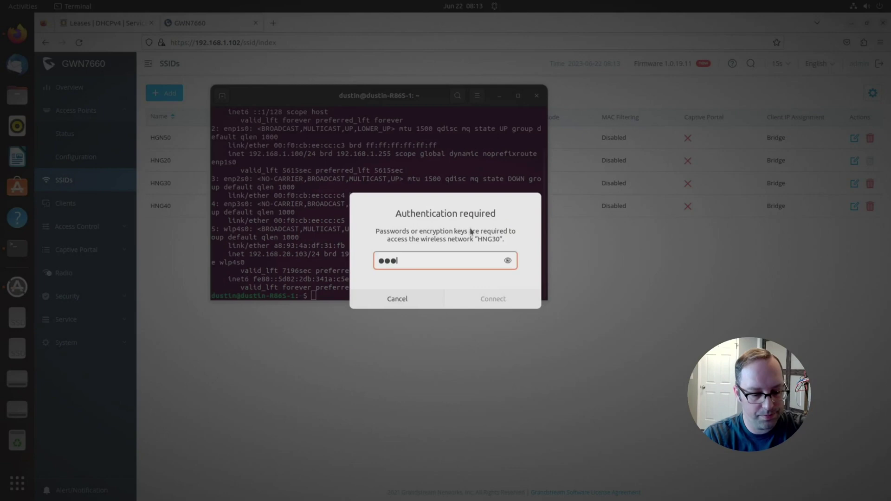
pyautogui.write('••••••')
pyautogui.press('Return')
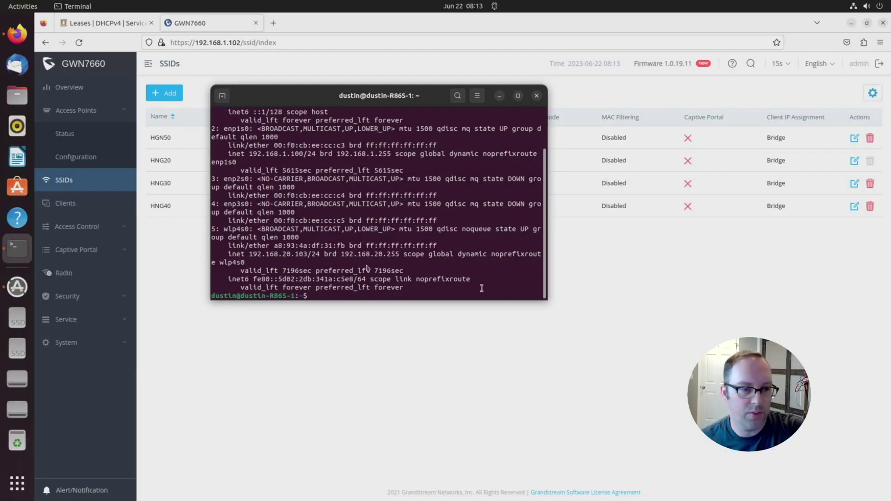
# Step: Run 'ip a' twice to confirm wlp4s0 received 192.168.30.101/24
pyautogui.write('ip a')
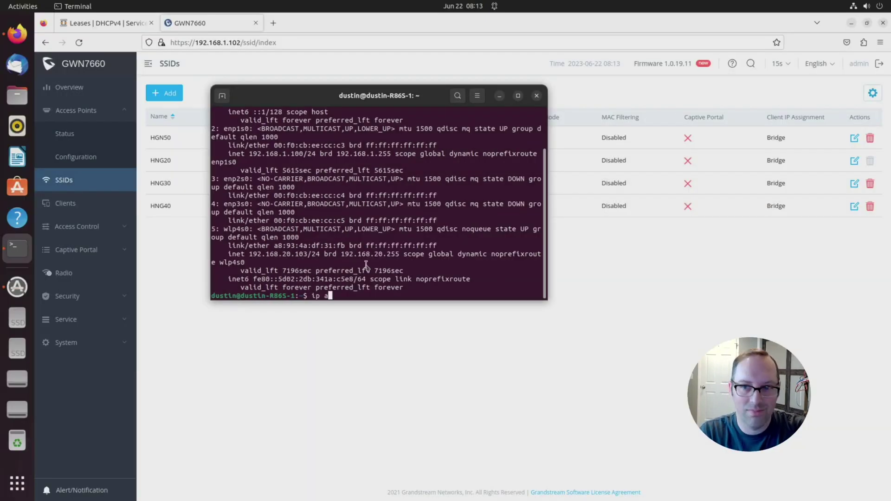
pyautogui.press('Return')
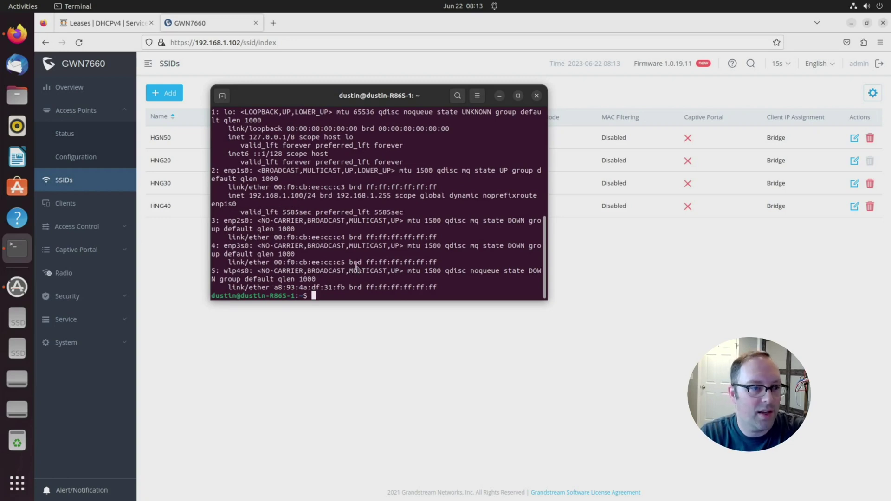
pyautogui.write('ip a')
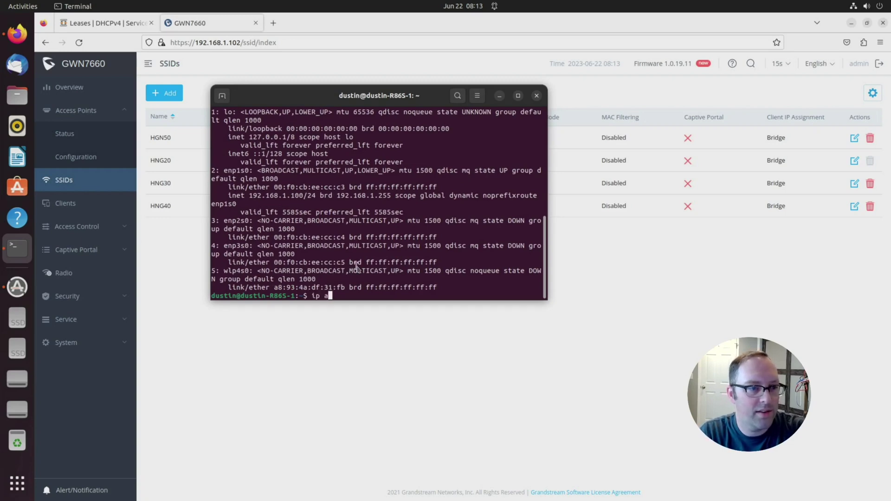
pyautogui.press('Return')
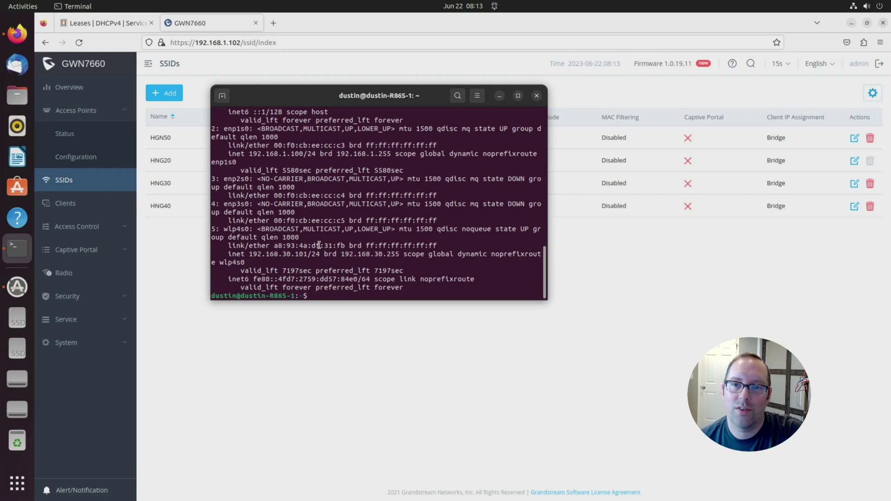
# Step: Connect the laptop to the HNG40 Wi-Fi network with its password
pyautogui.click(855, 7)
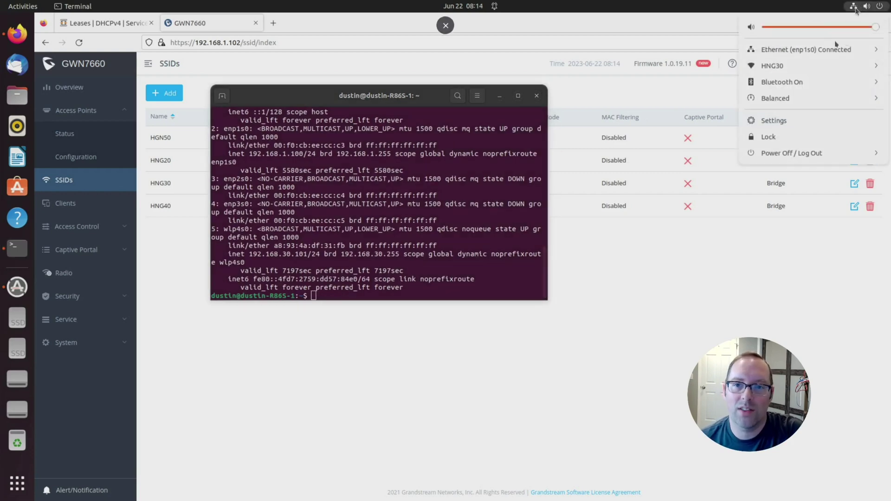
pyautogui.click(816, 68)
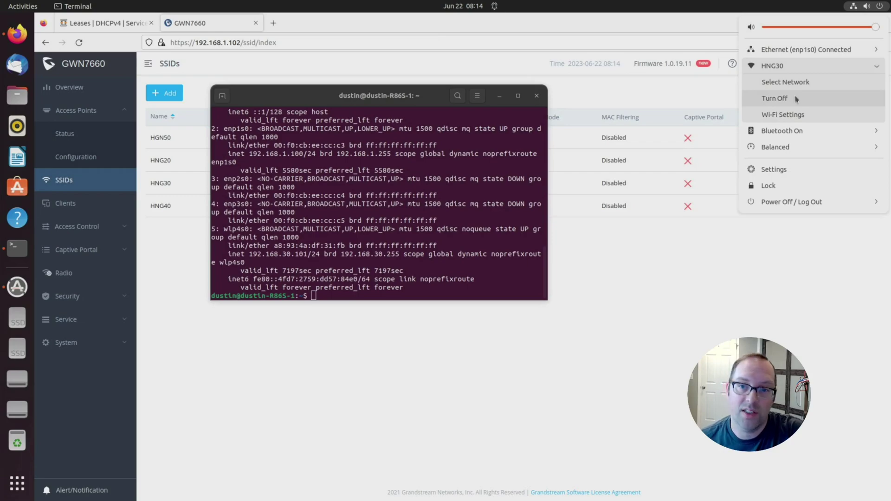
pyautogui.click(791, 84)
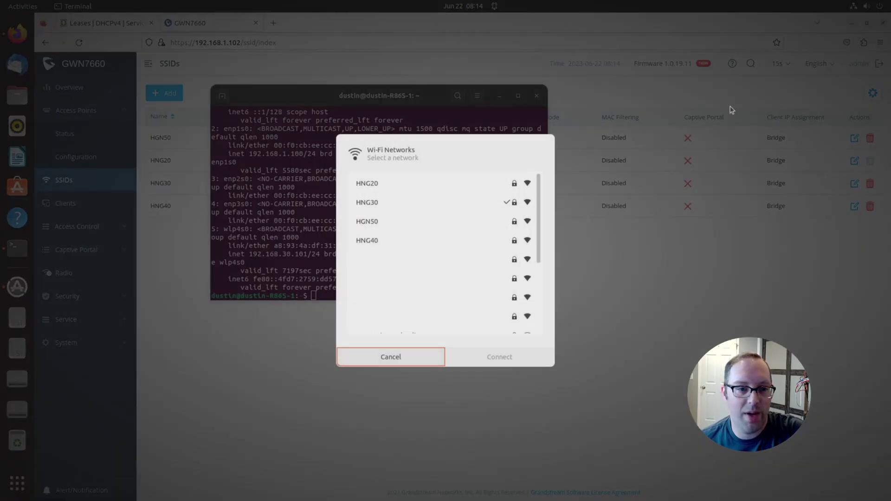
pyautogui.click(361, 241)
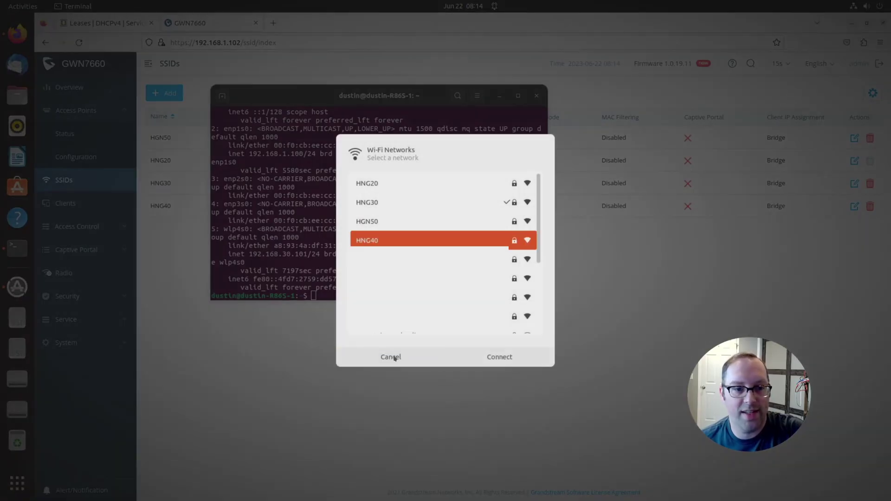
pyautogui.click(478, 356)
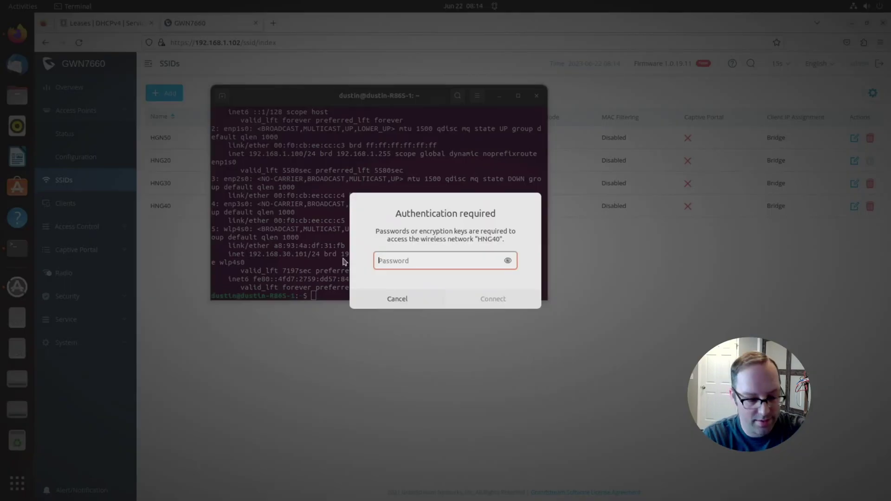
pyautogui.write('*****')
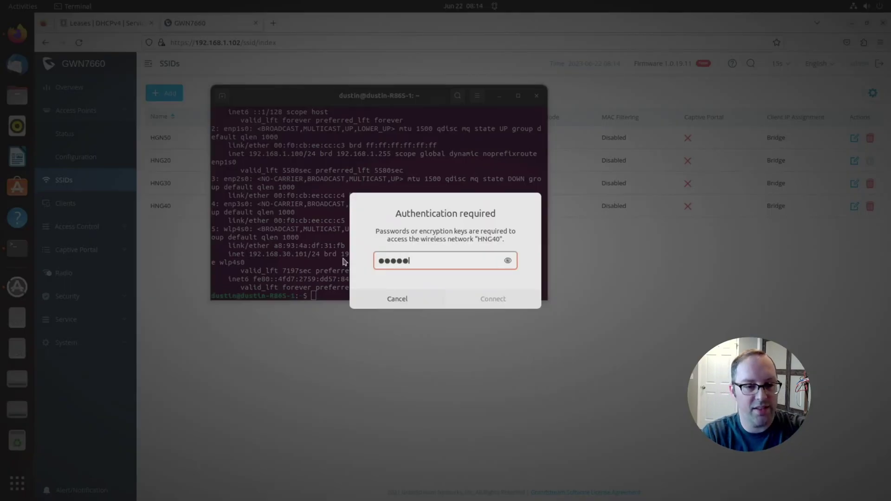
pyautogui.write('***')
pyautogui.press('Return')
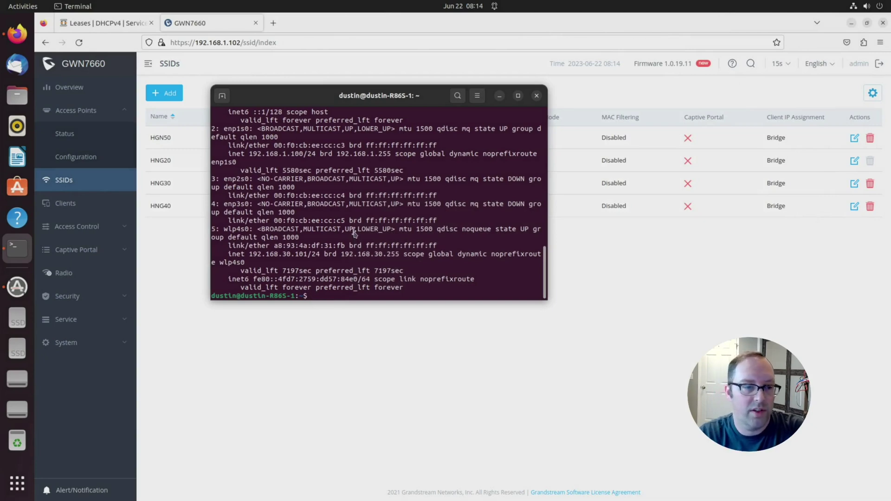
# Step: Run 'ip a' and highlight wlp4s0's 192.168.40.101 address lines
pyautogui.write('ip a')
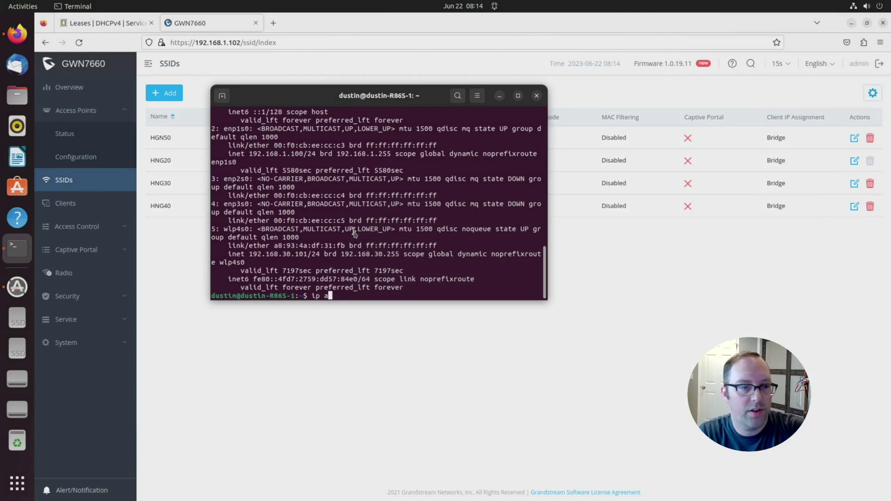
pyautogui.press('Return')
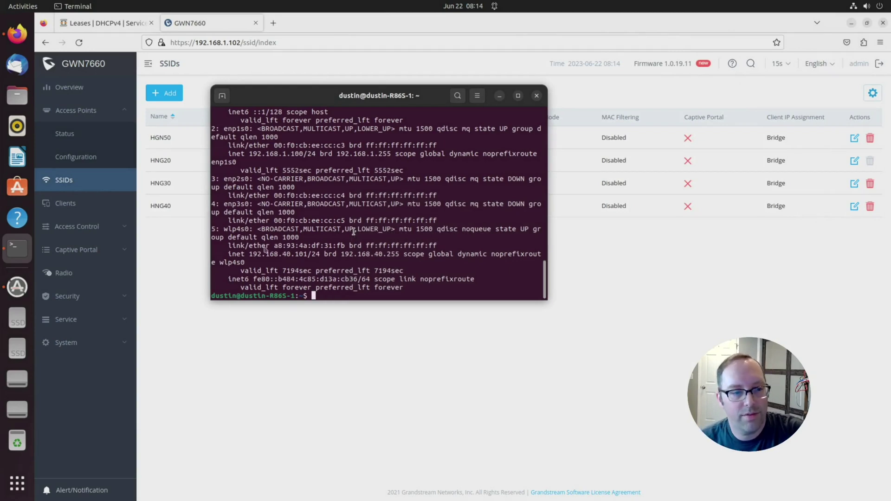
pyautogui.moveTo(269, 253); pyautogui.dragTo(358, 246)
pyautogui.click(383, 242)
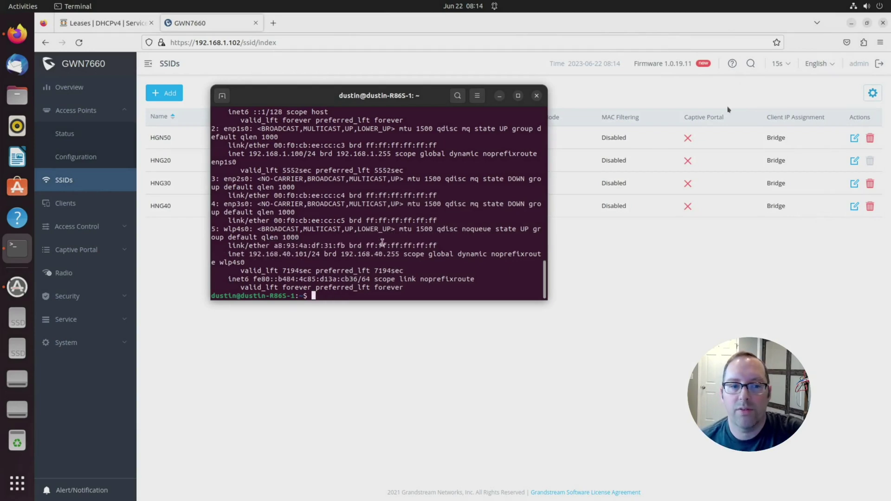
# Step: Join HGN50 with its password and verify wlp4s0 holds 192.168.50.101/24 via 'ip a'
pyautogui.click(864, 6)
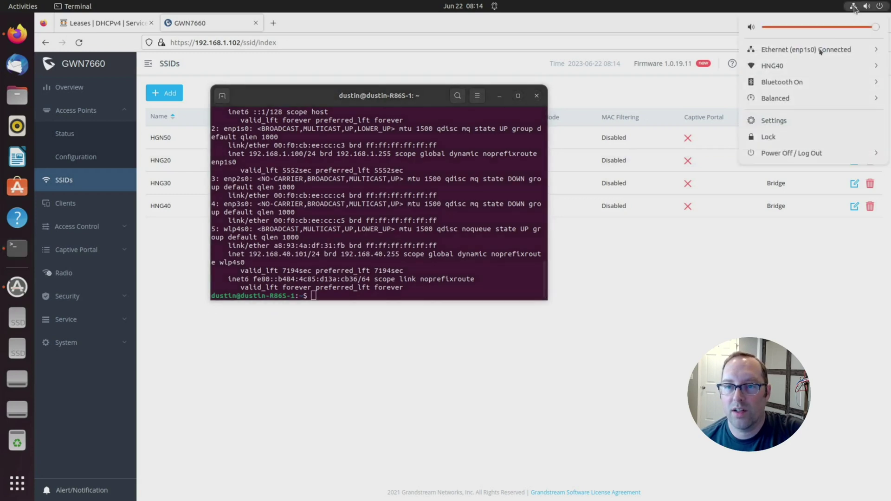
pyautogui.click(819, 51)
pyautogui.click(774, 99)
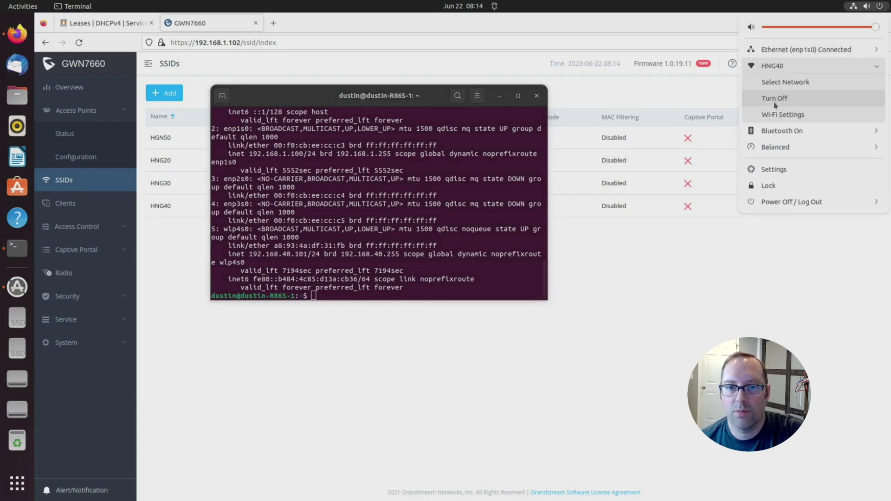
pyautogui.click(785, 82)
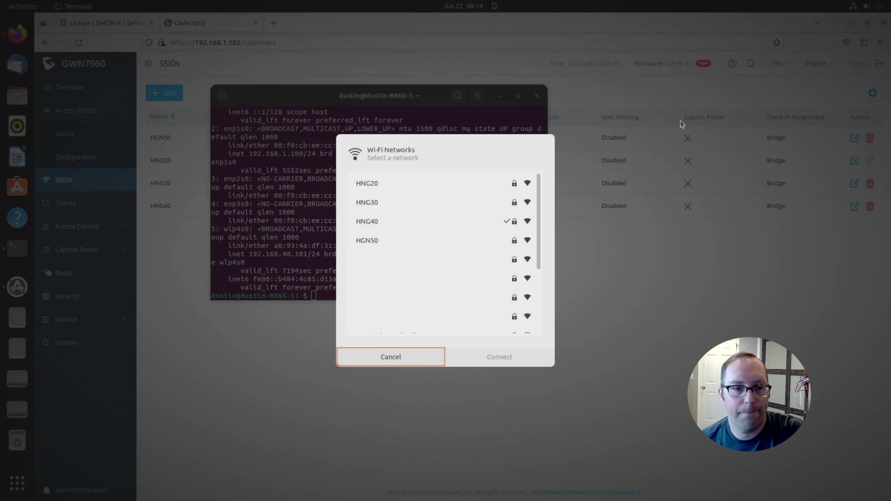
pyautogui.click(376, 241)
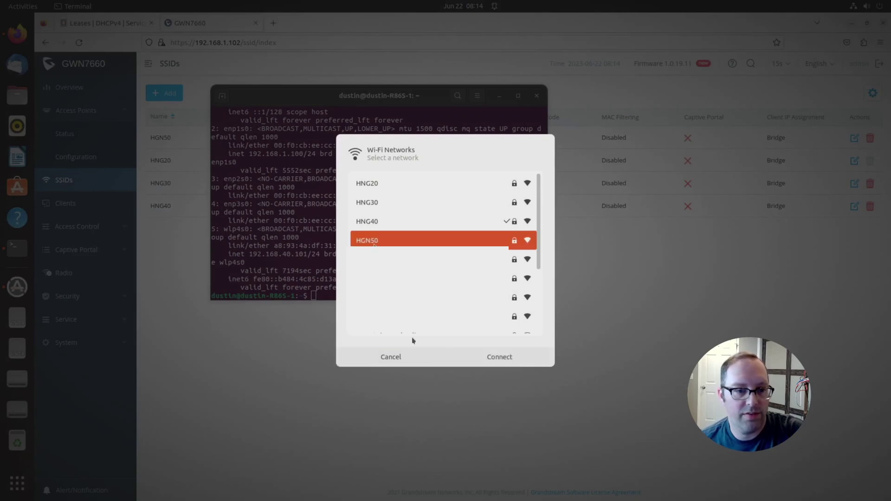
pyautogui.click(499, 358)
pyautogui.write('p')
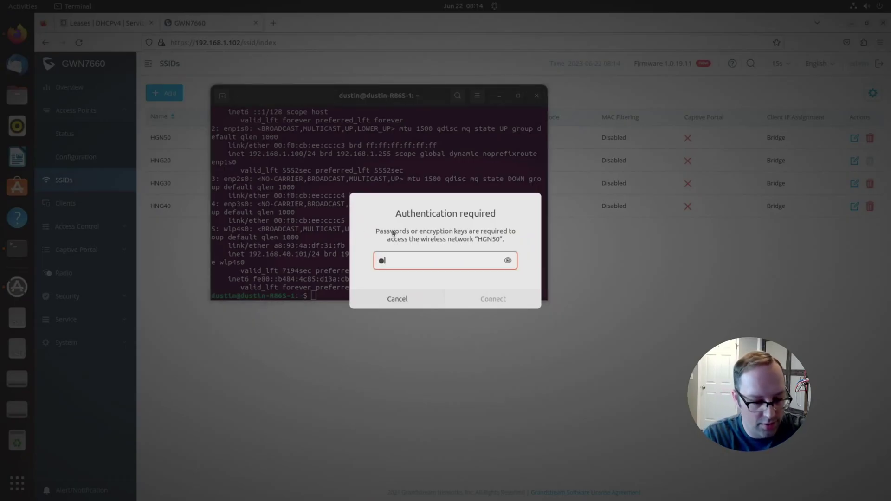
pyautogui.write('as')
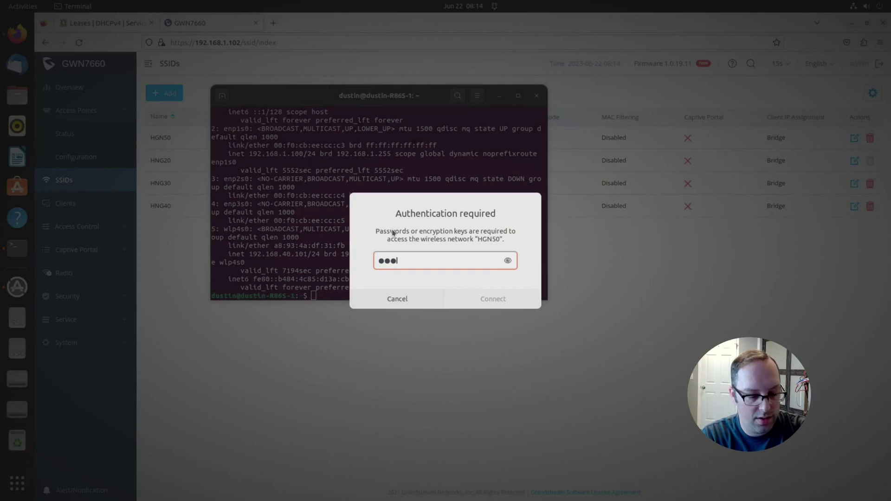
pyautogui.write('sword')
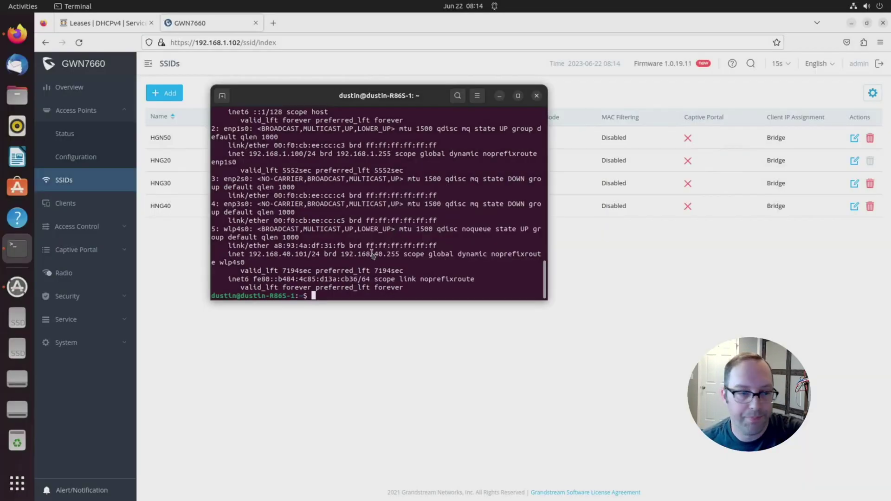
pyautogui.write('ip a')
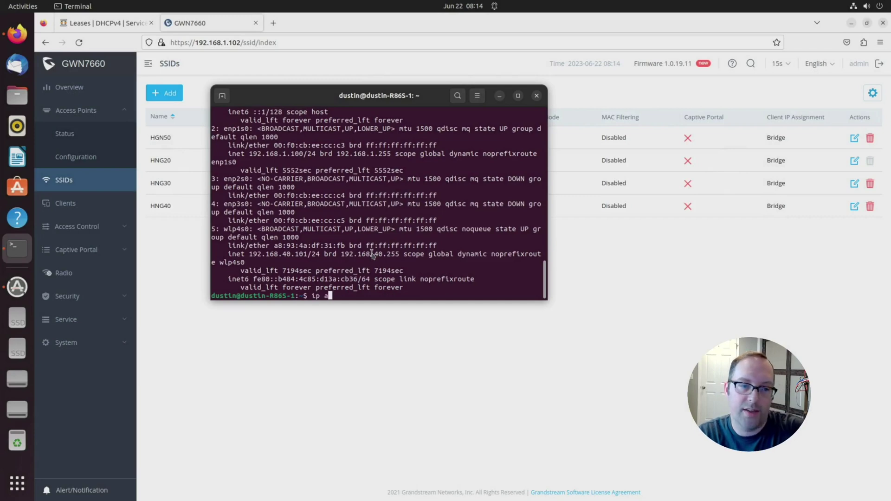
pyautogui.press('Return')
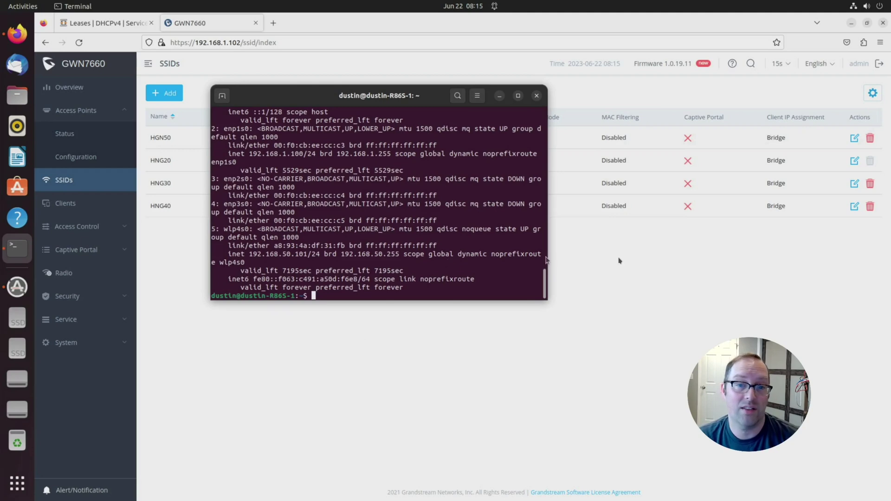
# Step: Bring the GWN7660 SSIDs table forward to review VLAN IDs 50, 20, 30, 40
pyautogui.click(573, 203)
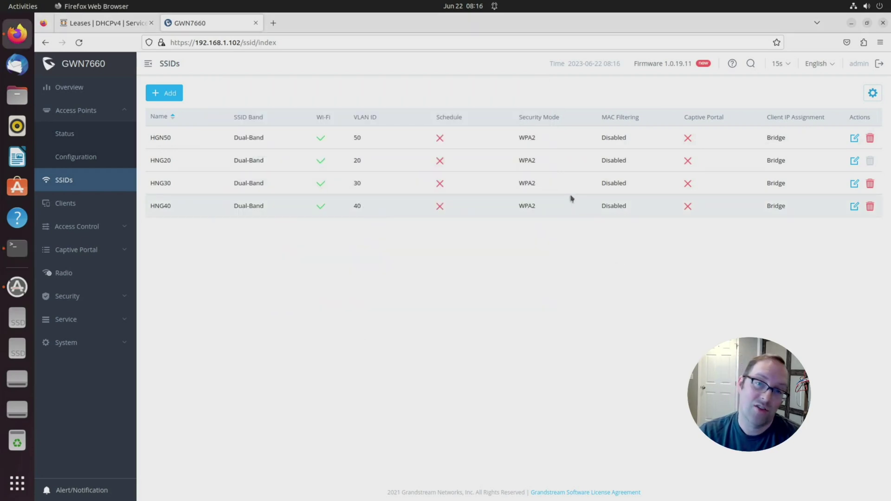